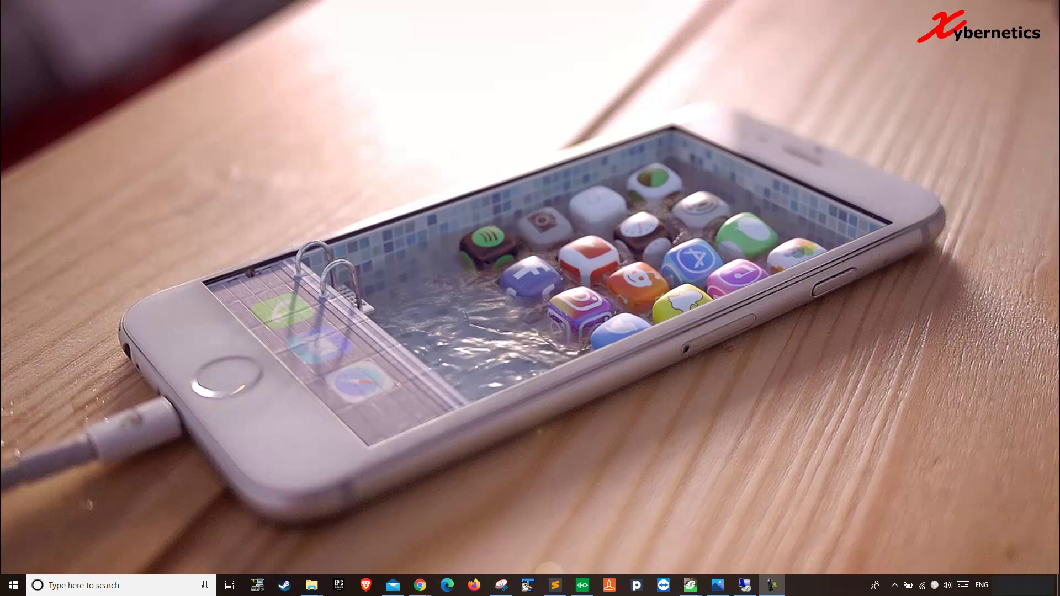
Step: Open the 0 : PLC bus rack layout from the Configuration folder and select the BME H58 6040 CPU
mouse_move(689, 590)
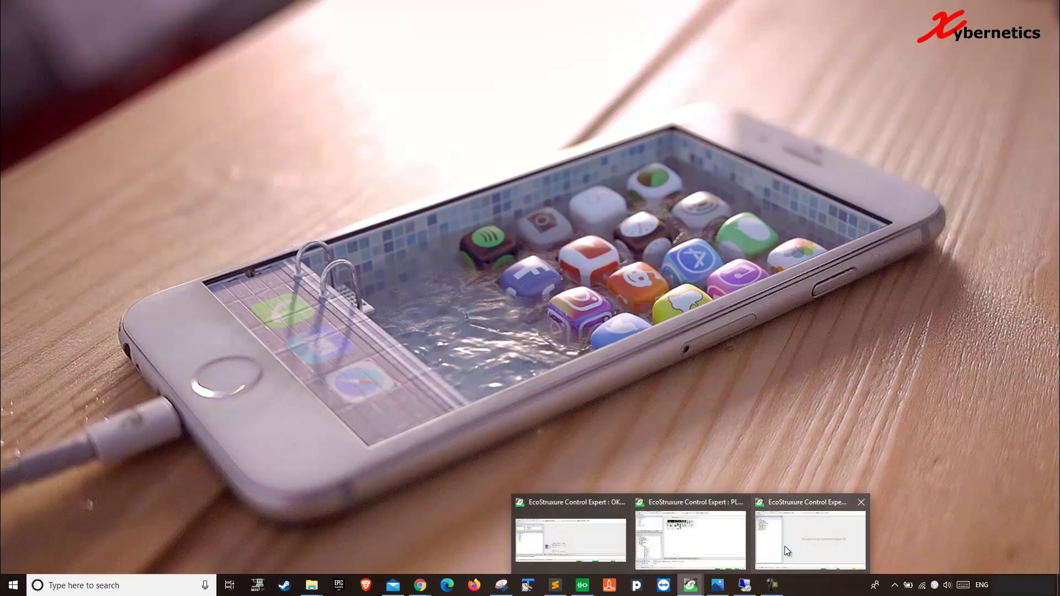
left_click(784, 545)
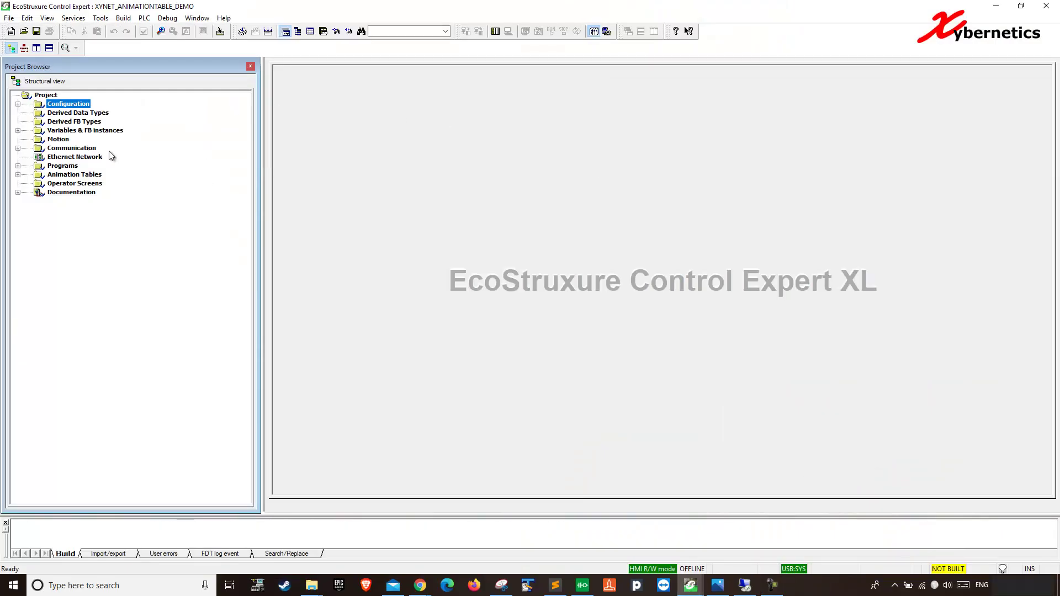
left_click(17, 104)
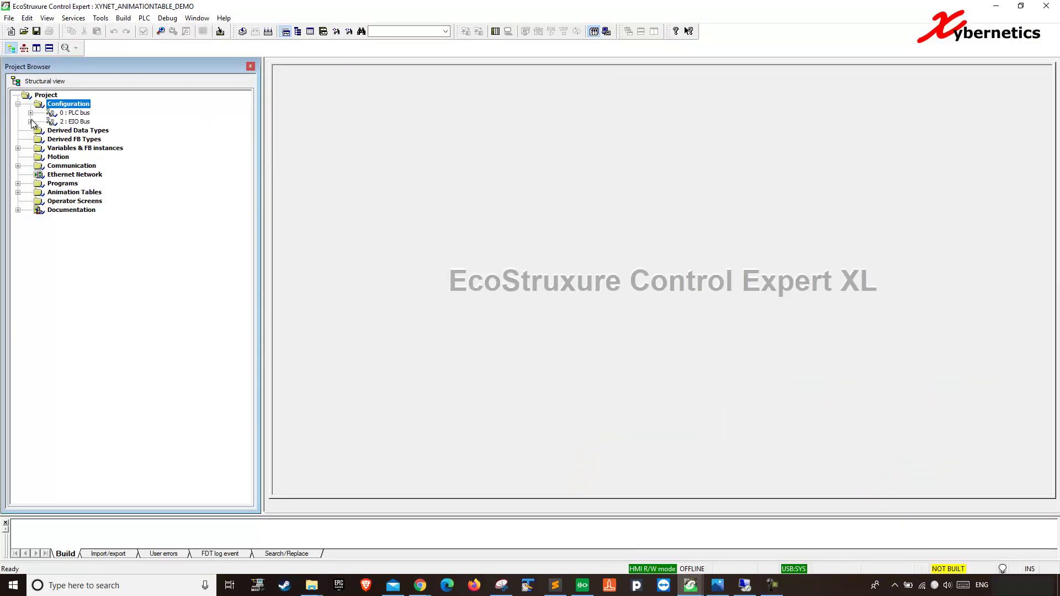
double_click(75, 113)
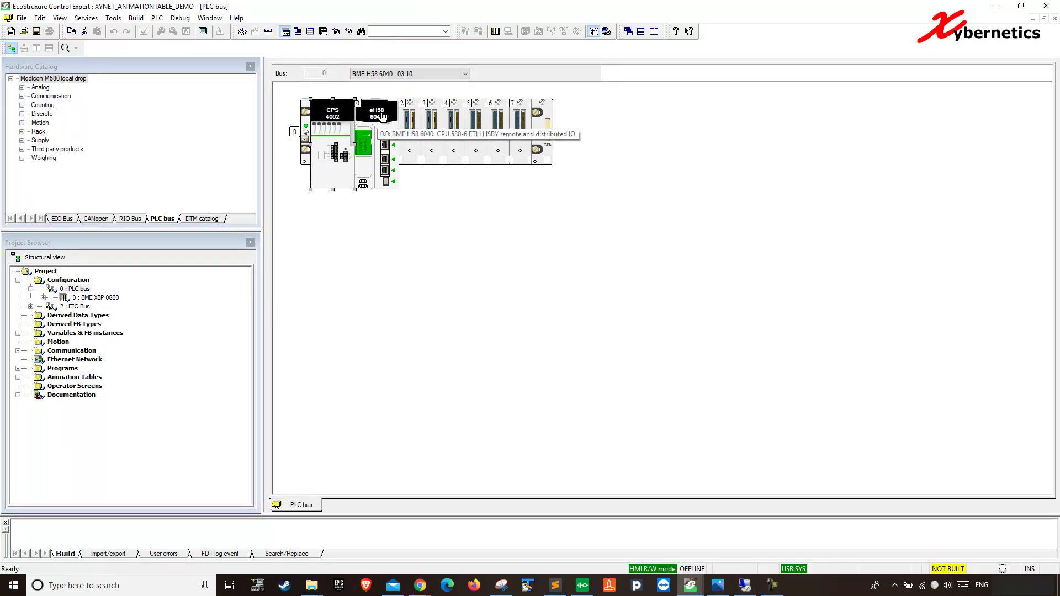
left_click(382, 116)
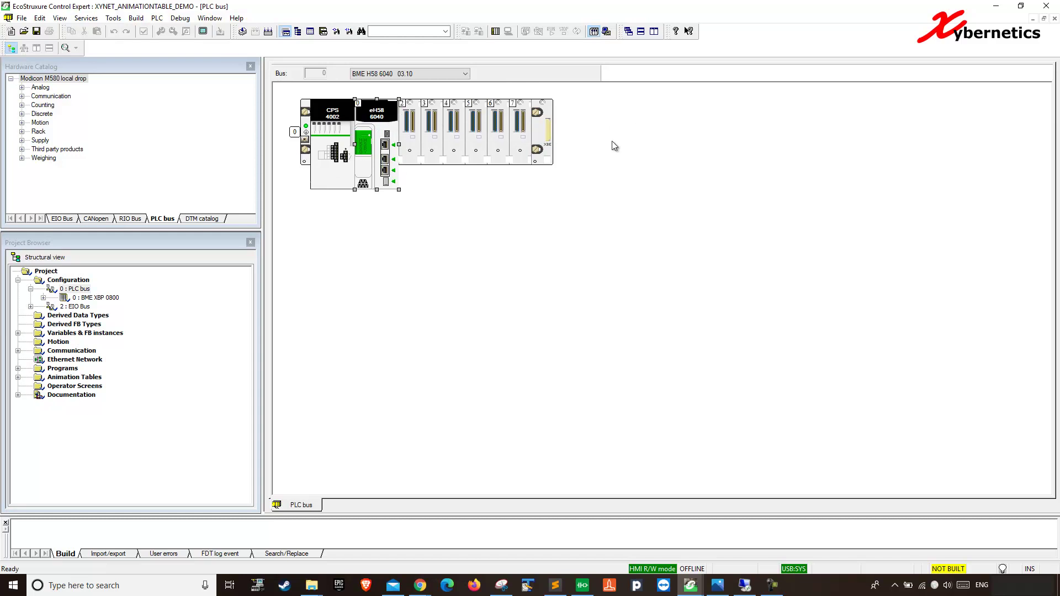
Step: Close the Hardware Catalog panel and select 2 : EIO Bus in the project tree
left_click(251, 66)
left_click(251, 66)
left_click(76, 131)
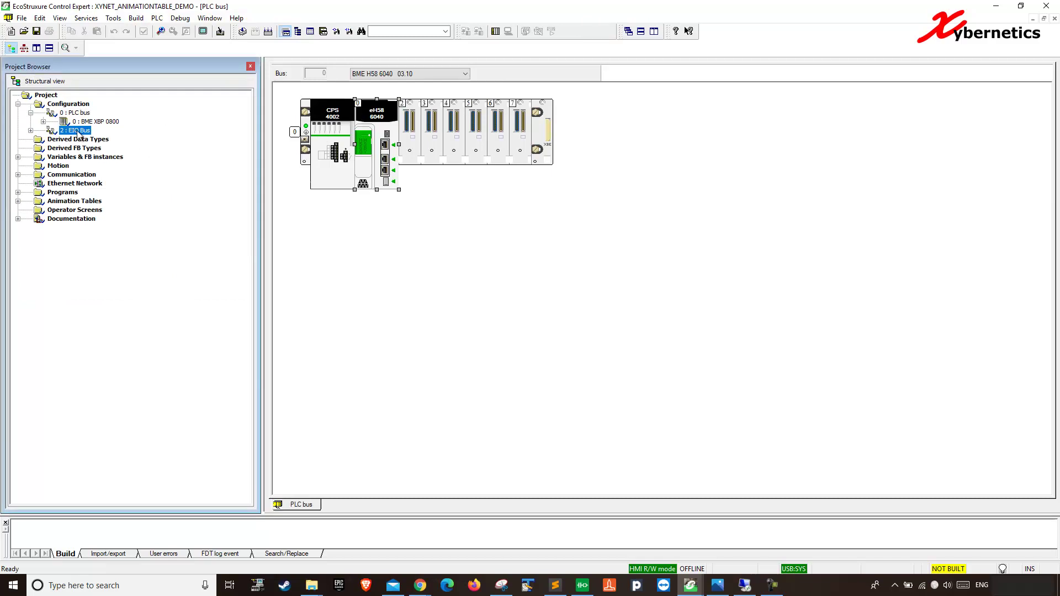
Step: Open the EIO Bus drop, inspect CPS 3522, eCRA 312, DDO 3202K, AHO 0412, and close the catalog
double_click(78, 131)
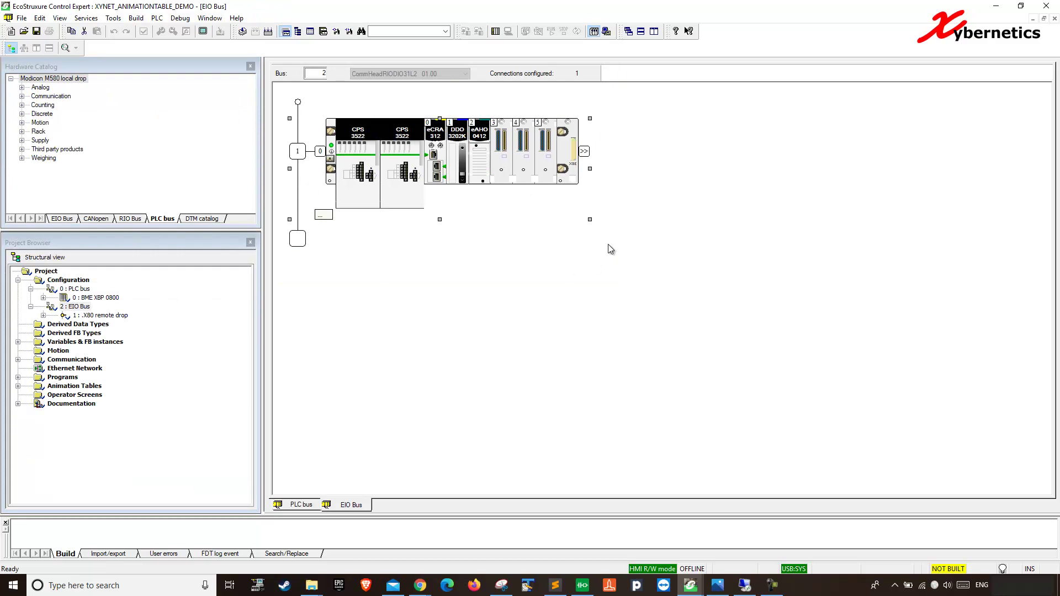
left_click(365, 161)
left_click(433, 160)
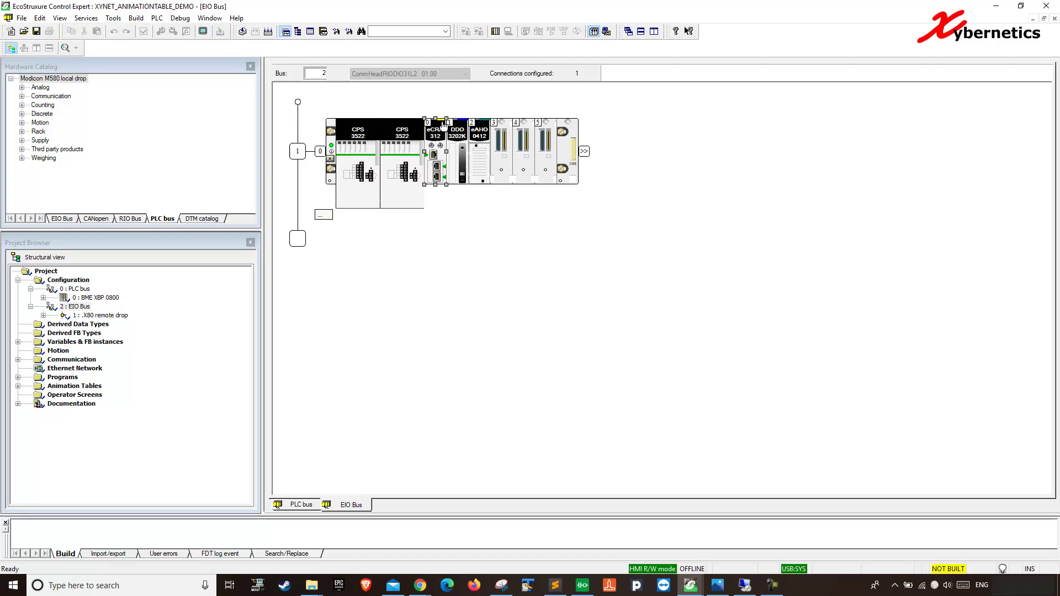
left_click(459, 143)
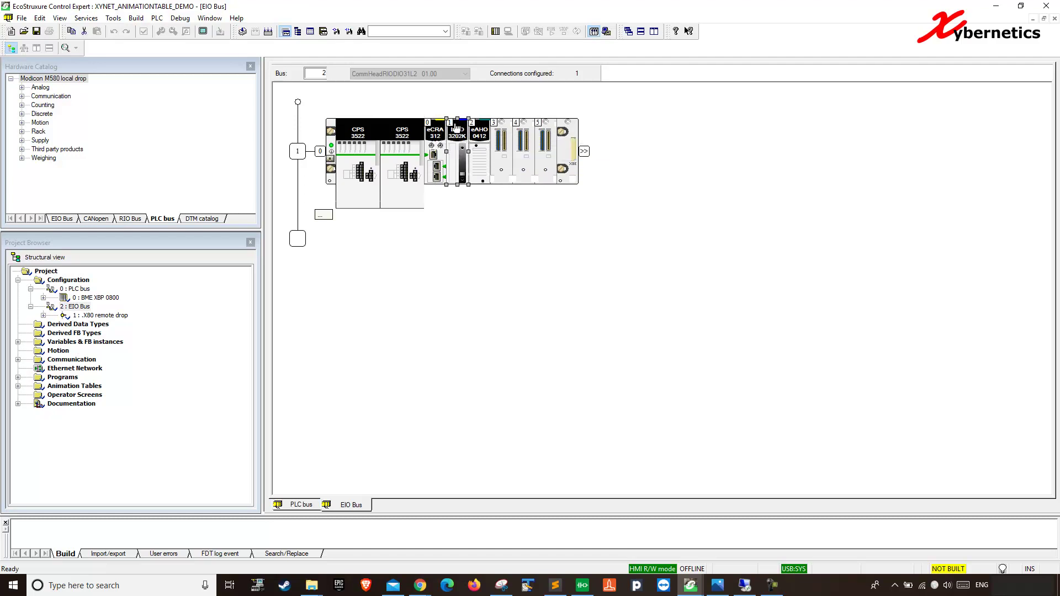
left_click(484, 143)
left_click(250, 66)
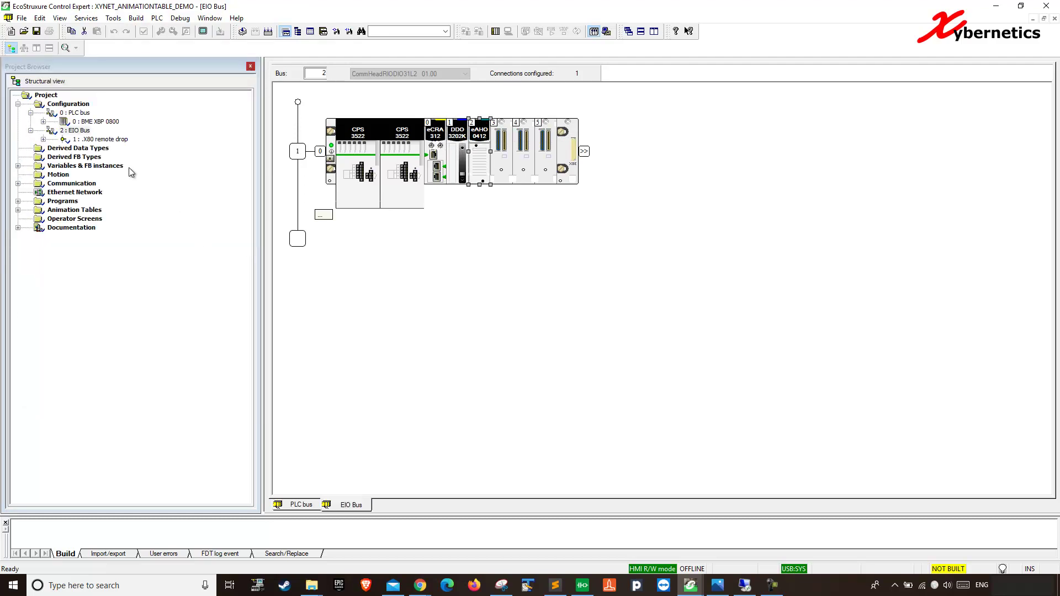
Step: Collapse PLC bus, expand .X80 remote drop and BME XBP 0602, and select BMX DDO 3202K
left_click(456, 135)
left_click(30, 113)
left_click(74, 122)
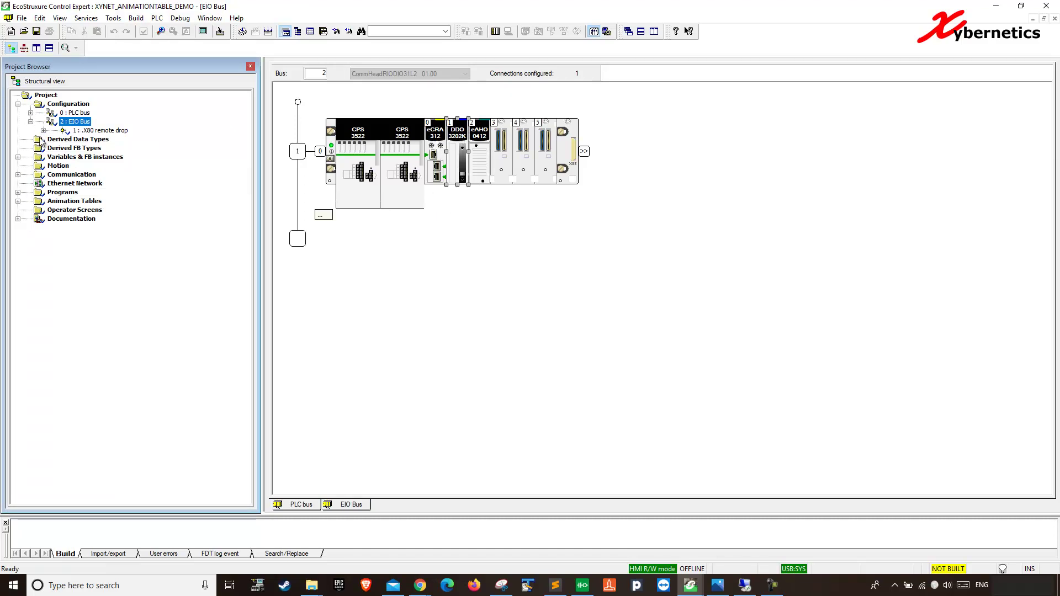
left_click(43, 130)
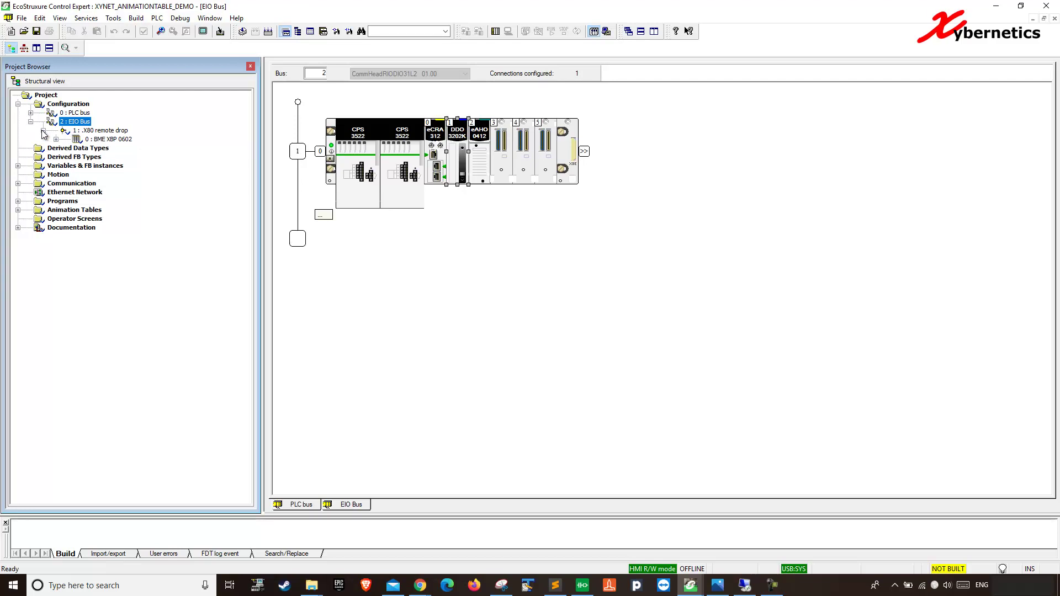
left_click(56, 139)
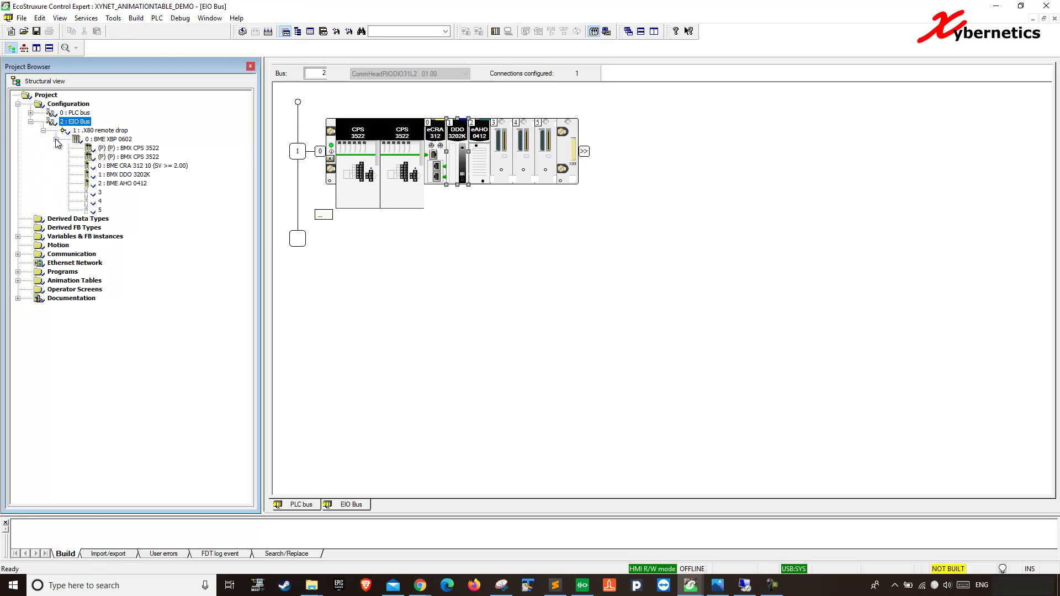
left_click(125, 140)
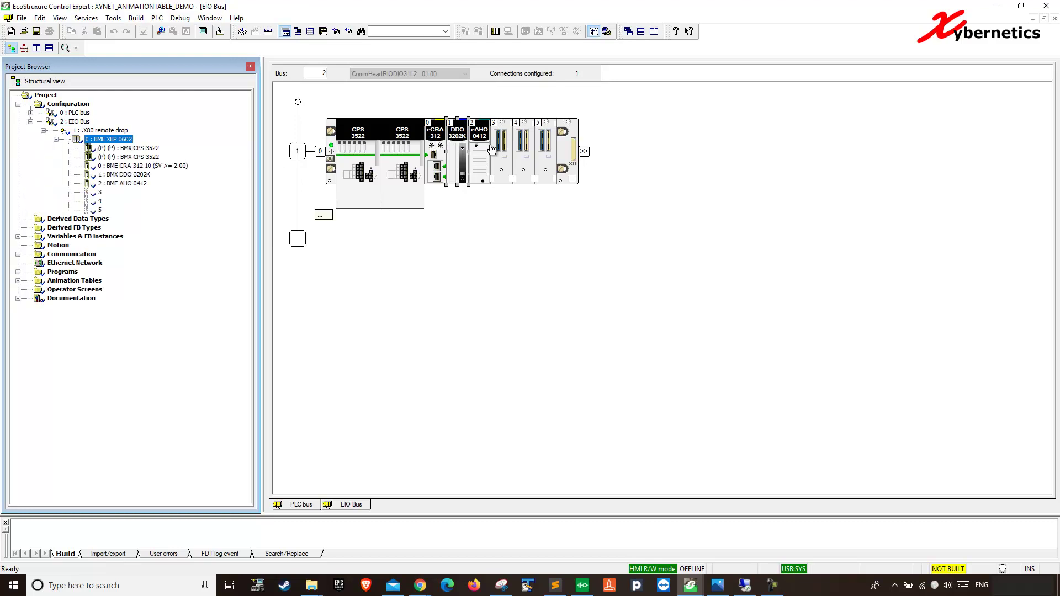
left_click(118, 175)
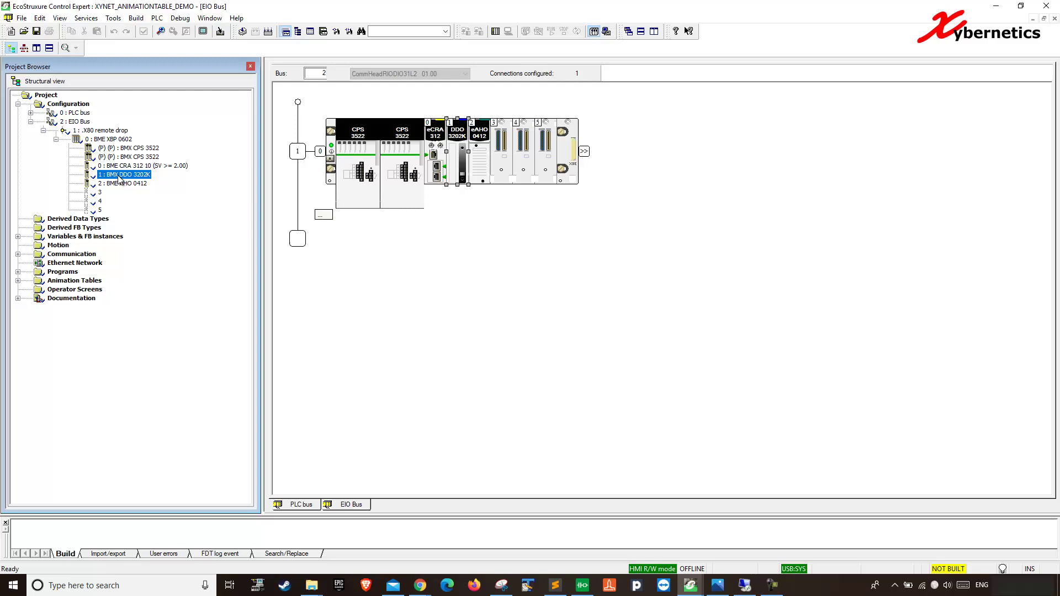
Step: Open the BMX DDO 3202K configuration and browse the Channel 0, 8, 16 and 24 groups
double_click(118, 176)
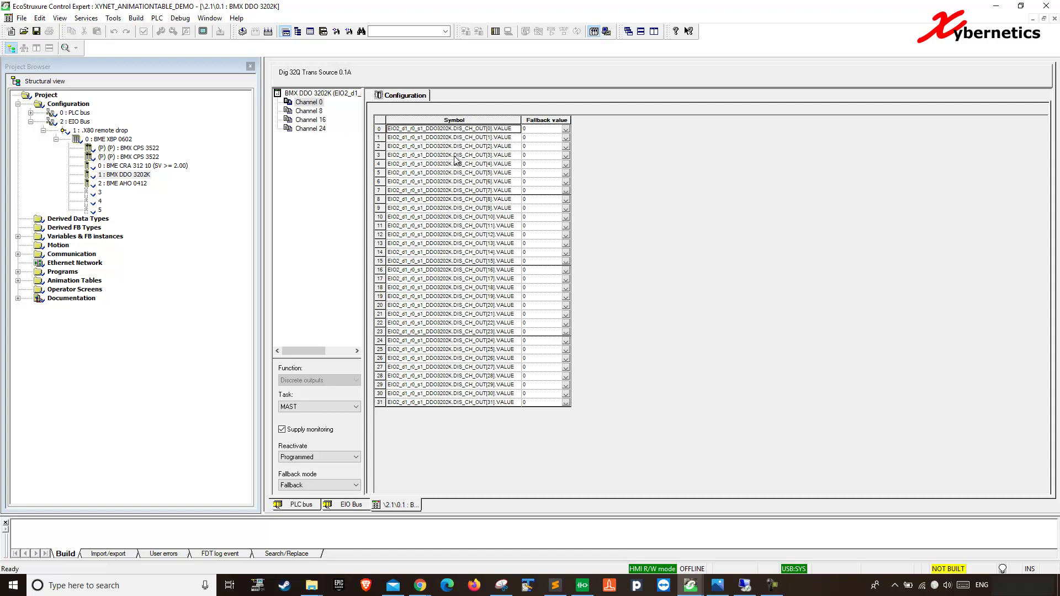
left_click(310, 112)
left_click(312, 119)
left_click(310, 128)
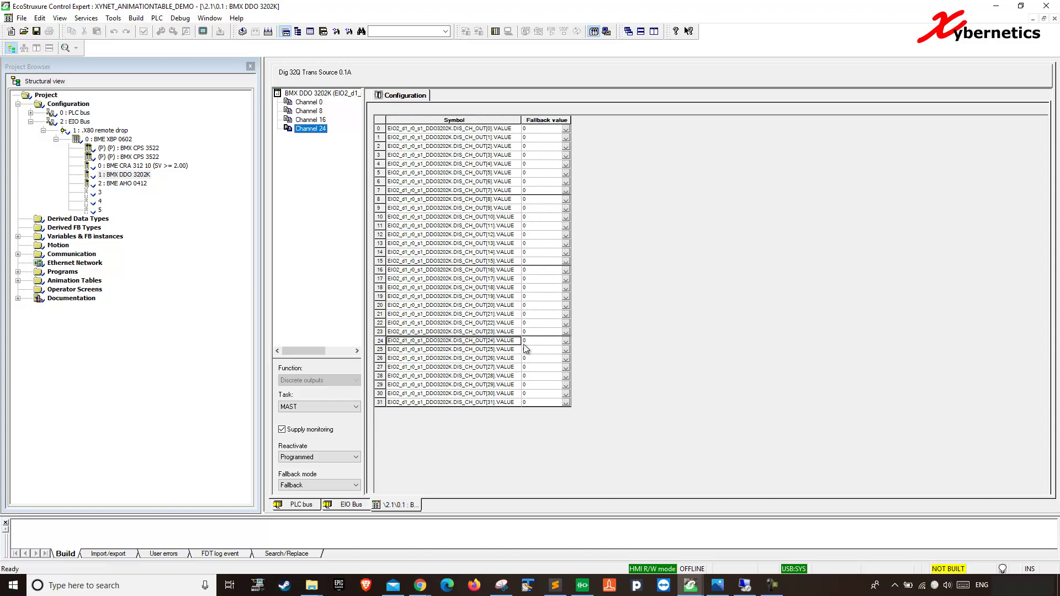
left_click(506, 131)
Step: Set the fallback value of outputs 2, 10 and 5 to 1
left_click(529, 163)
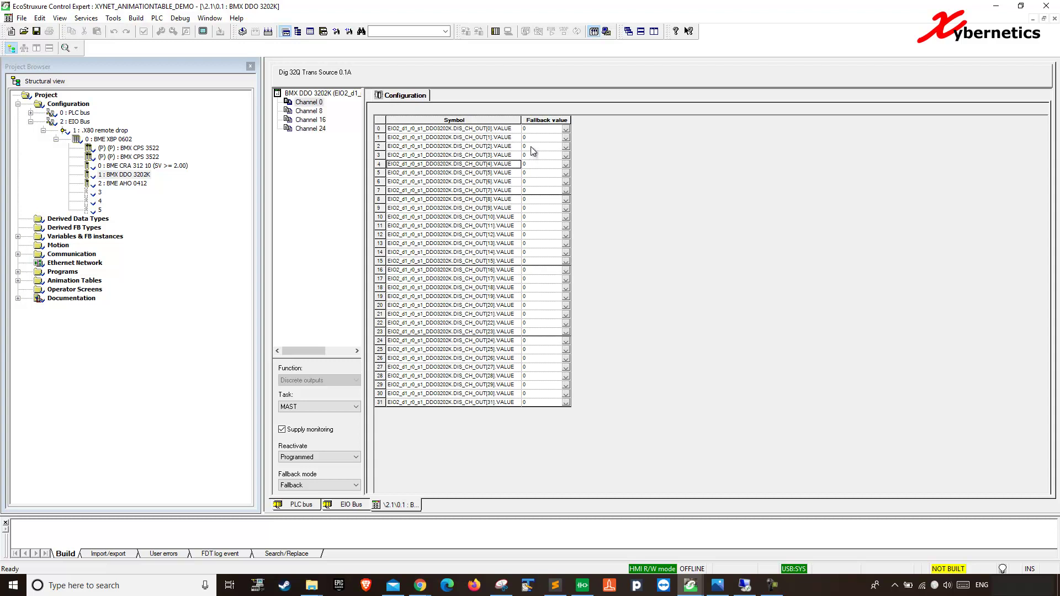
left_click(531, 147)
left_click(566, 147)
left_click(558, 164)
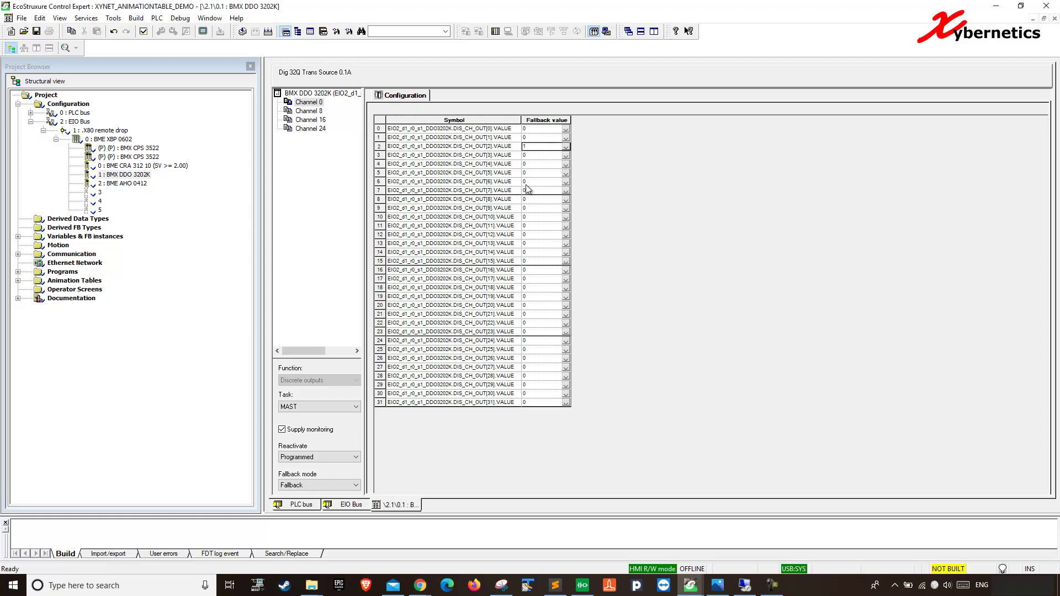
left_click(537, 216)
left_click(566, 217)
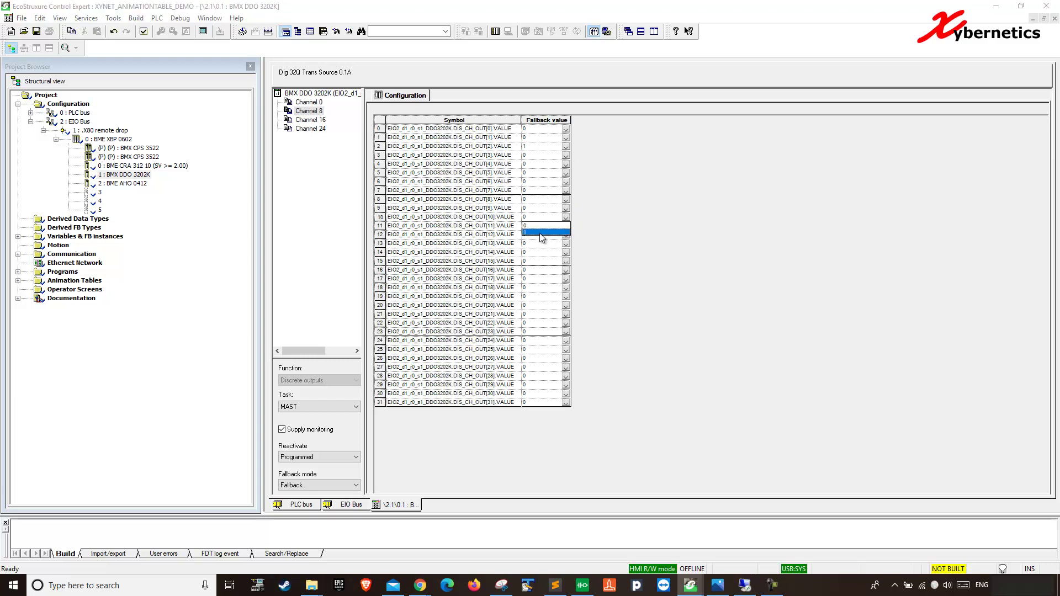
left_click(544, 235)
left_click(565, 173)
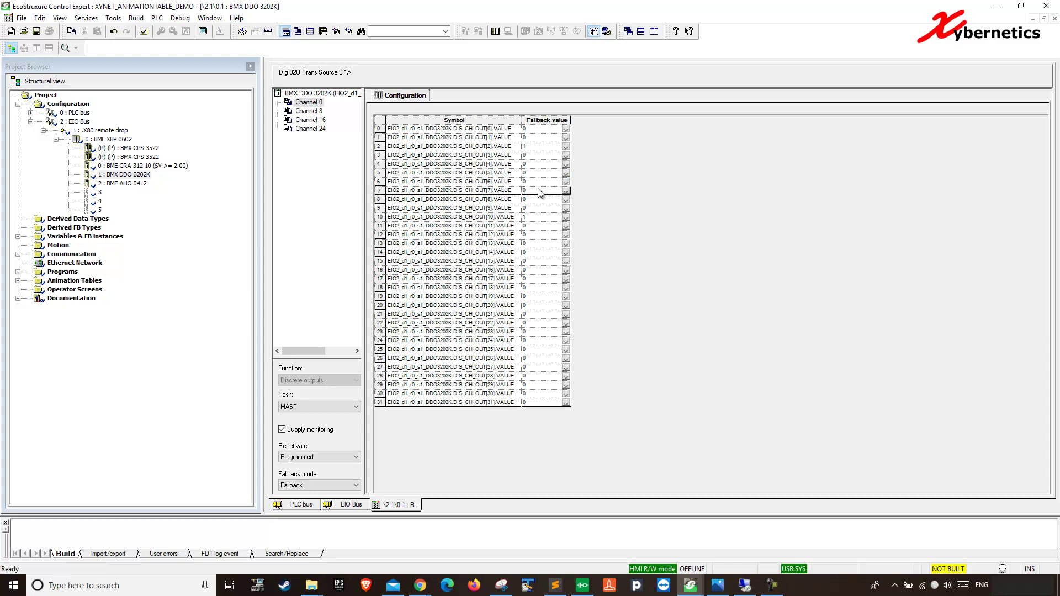
left_click(566, 173)
left_click(555, 190)
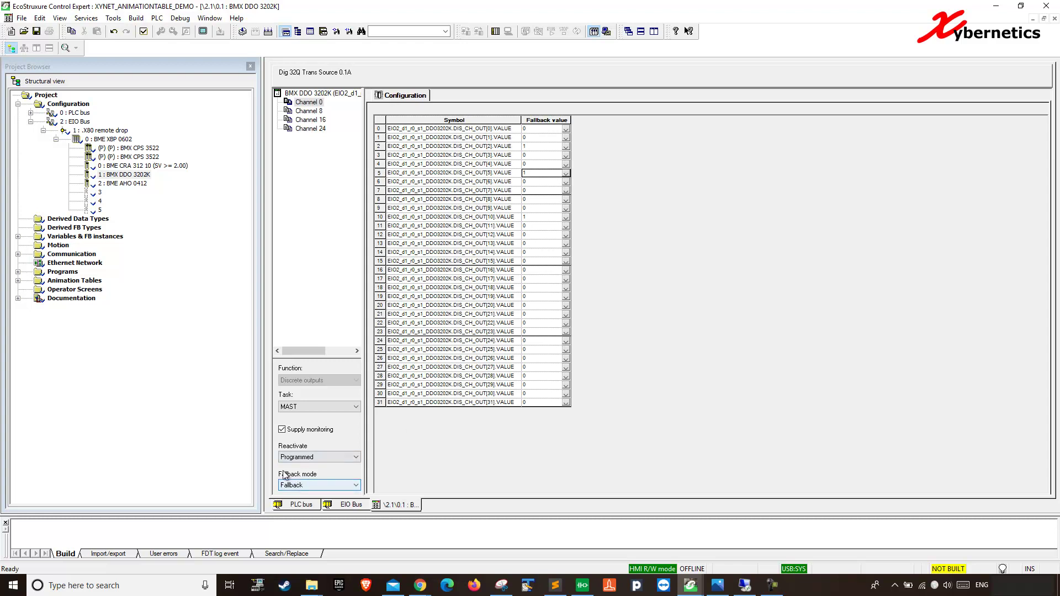
Step: Switch the Channel 0 group's fallback mode to Maintain and set output 12's fallback value to 1
left_click(297, 487)
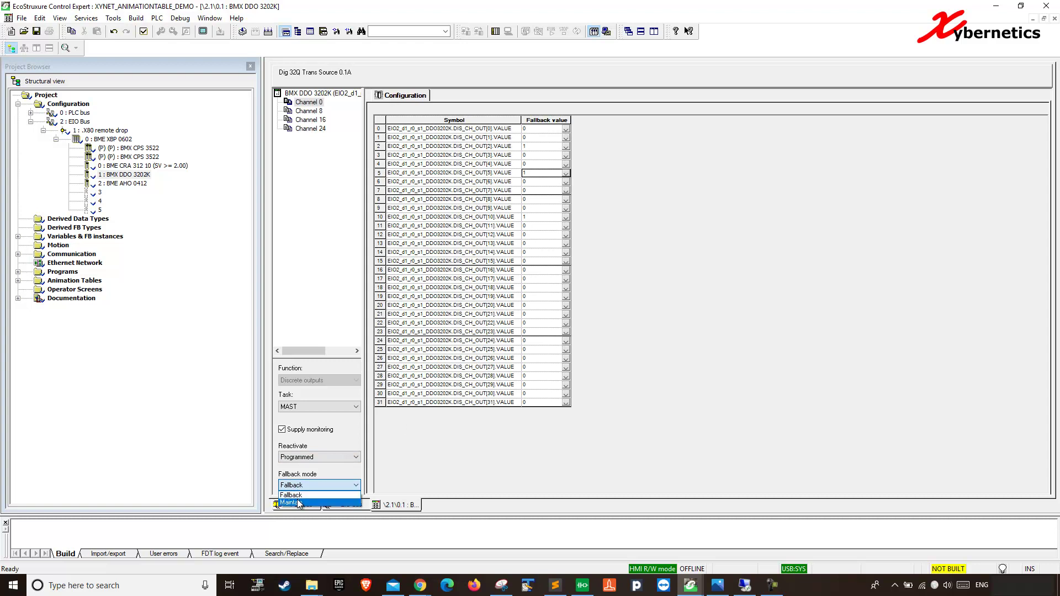
left_click(292, 503)
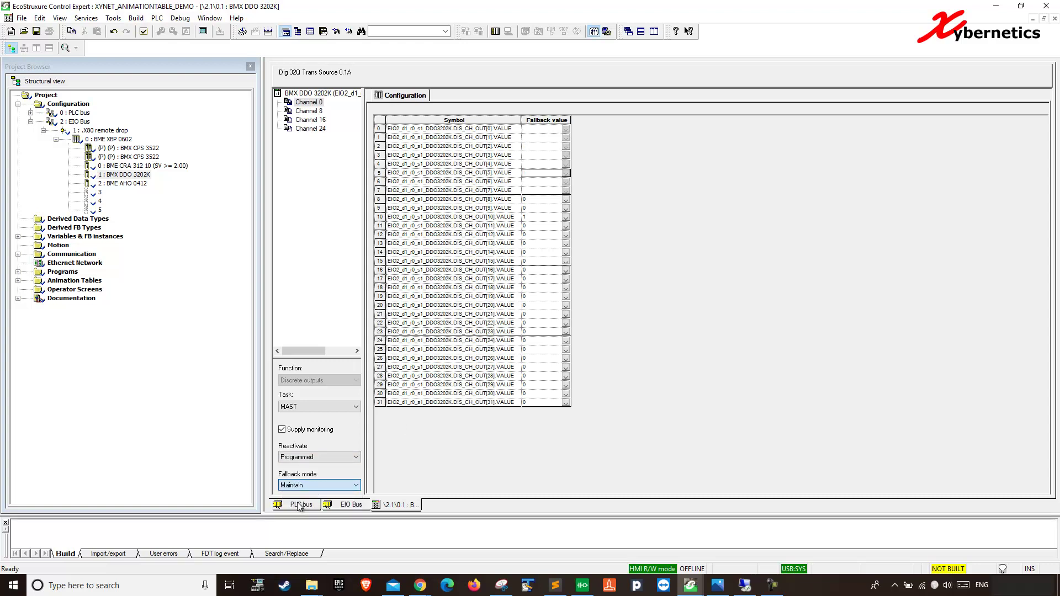
left_click(419, 191)
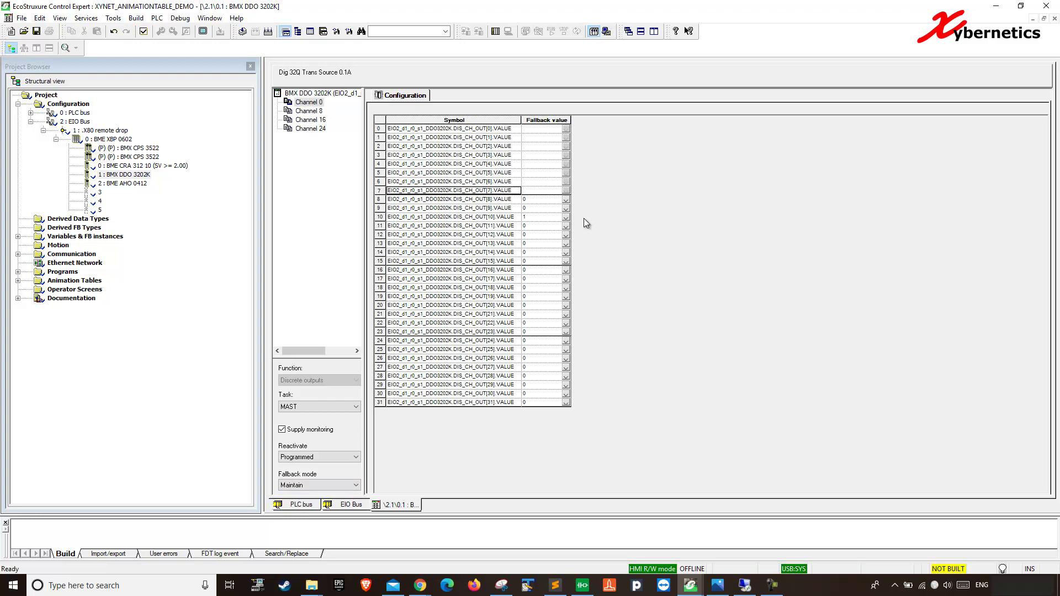
left_click(552, 225)
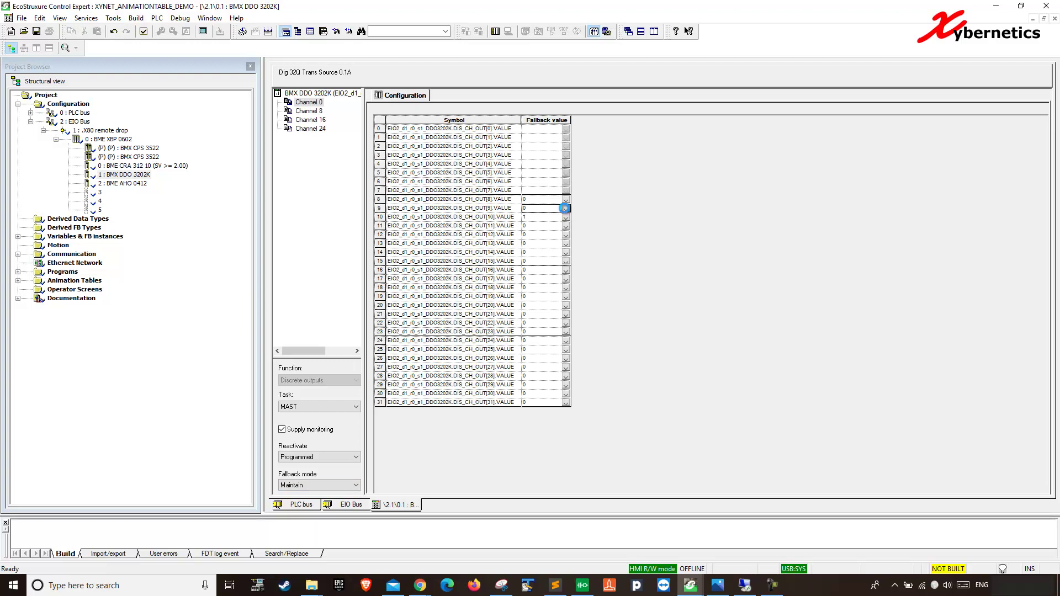
left_click(564, 236)
left_click(560, 252)
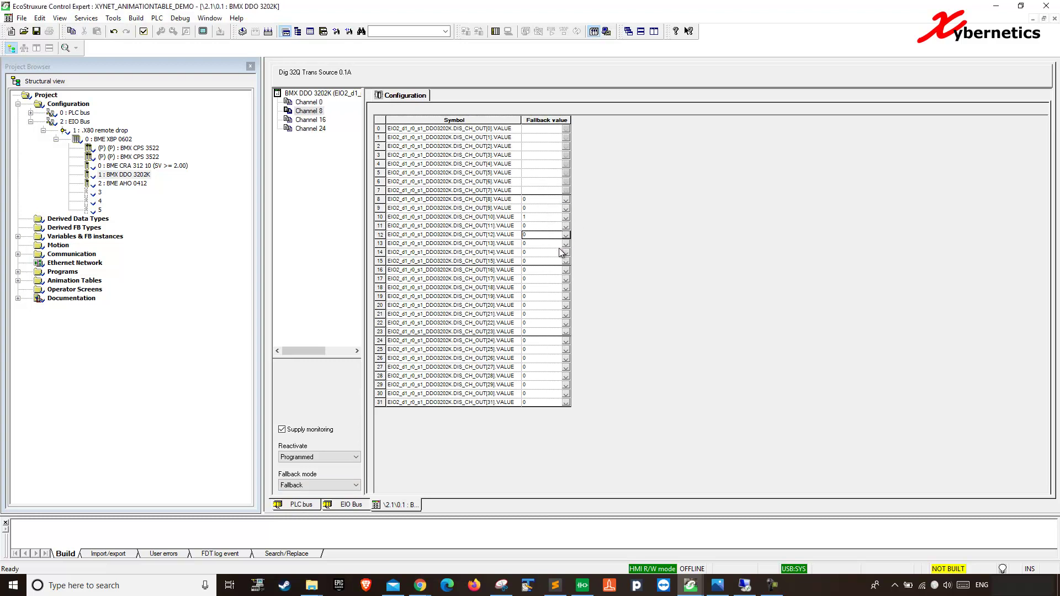
left_click(565, 236)
left_click(552, 249)
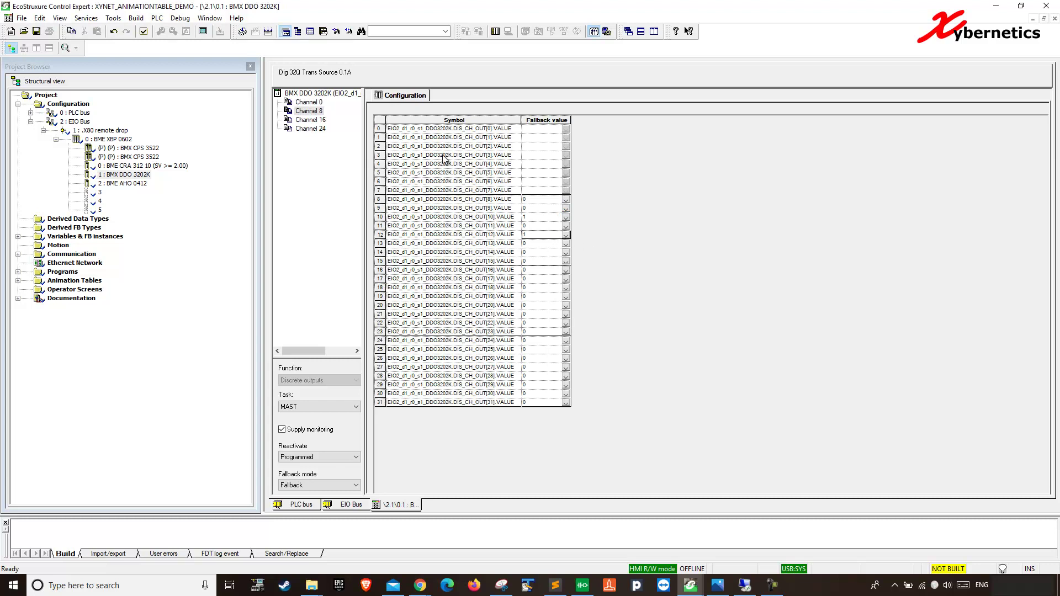
Step: Inspect output rows 11 and 15 and browse the Channel 8 and 24 groups
left_click(457, 229)
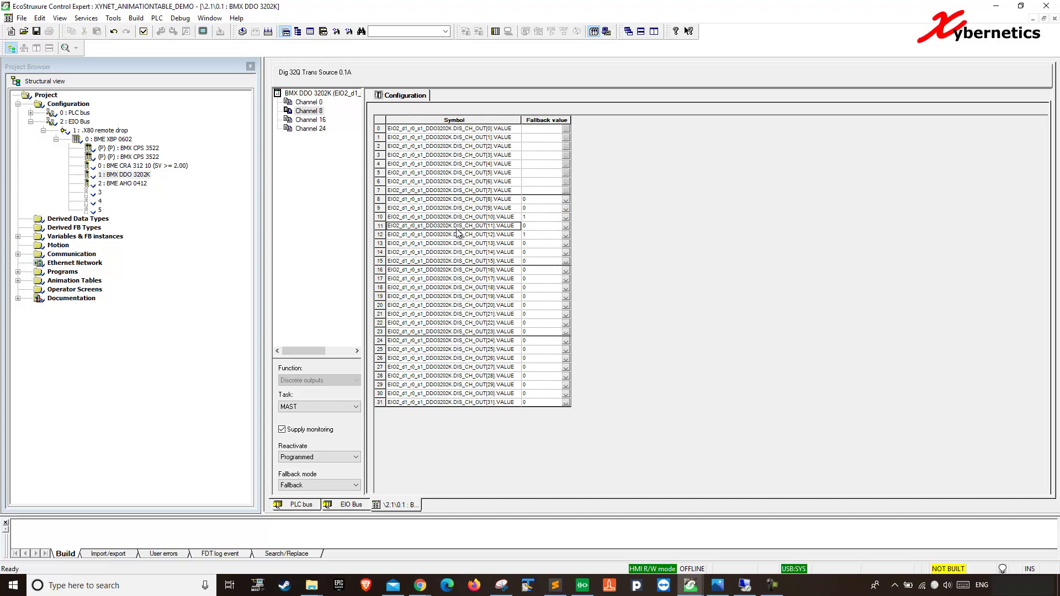
left_click(440, 314)
left_click(448, 367)
left_click(451, 261)
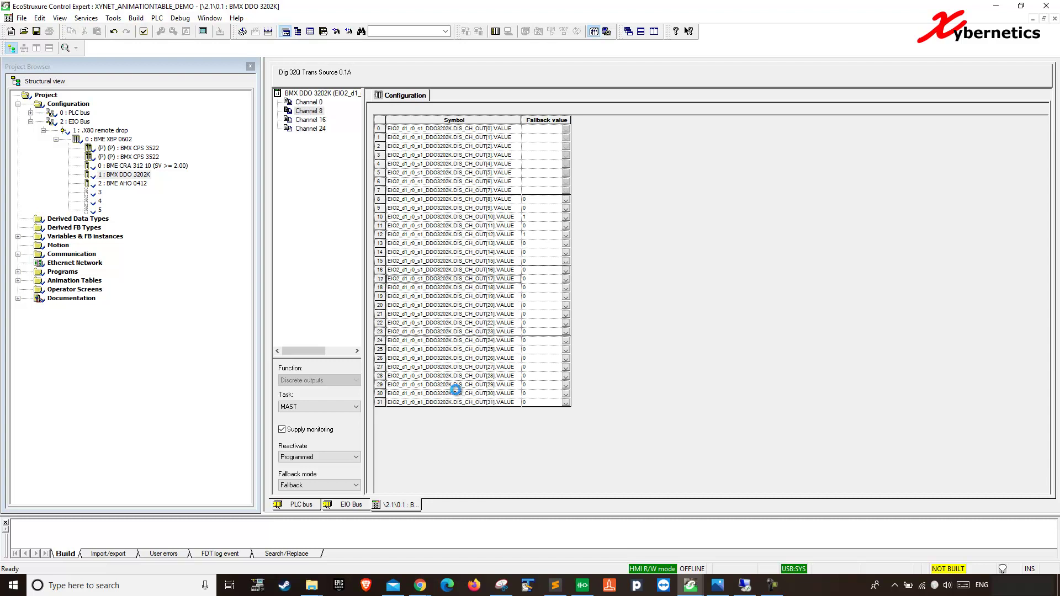
left_click(305, 118)
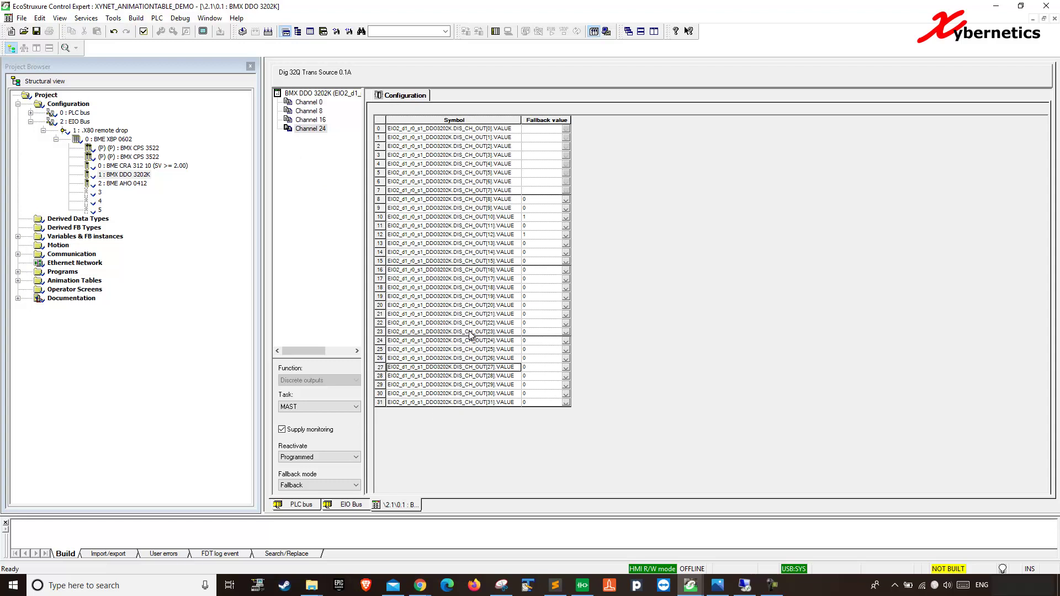
left_click(308, 111)
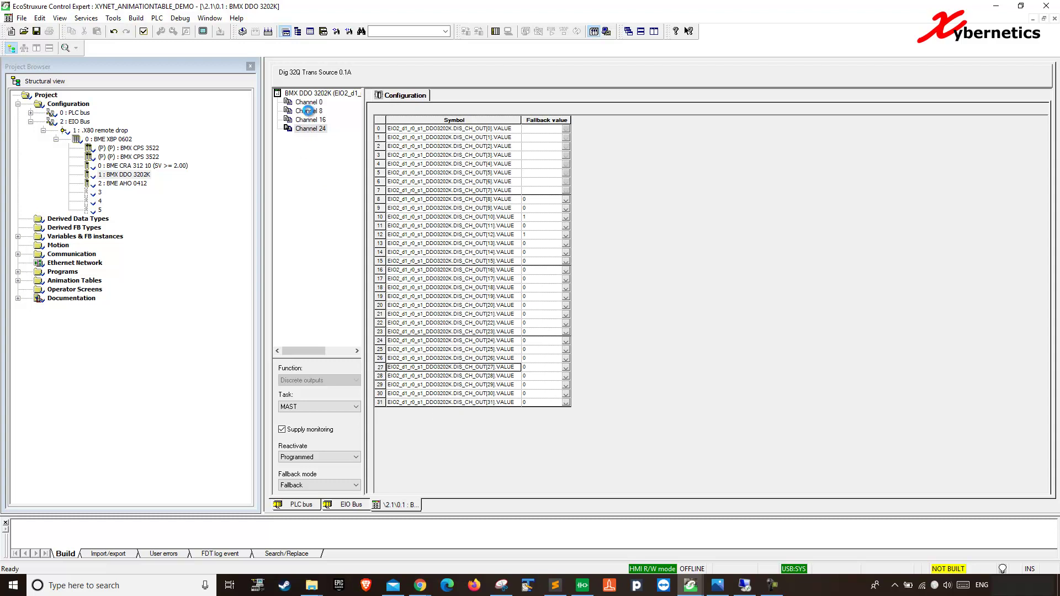
left_click(309, 128)
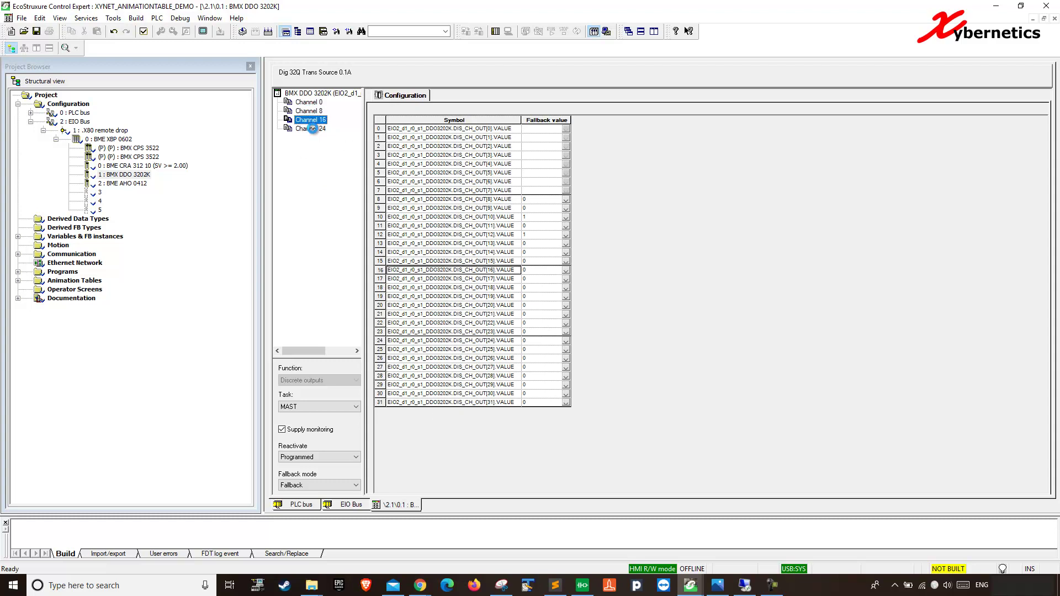
left_click(315, 111)
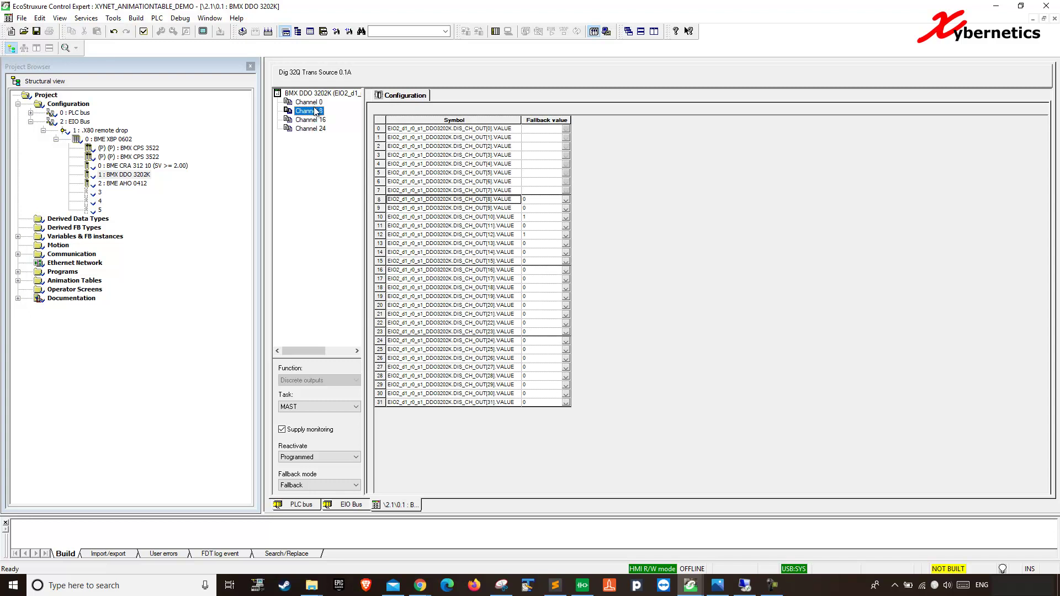
Step: Set fallback mode to Maintain for channel groups 8–15, 16–23 and 24–31
left_click(309, 485)
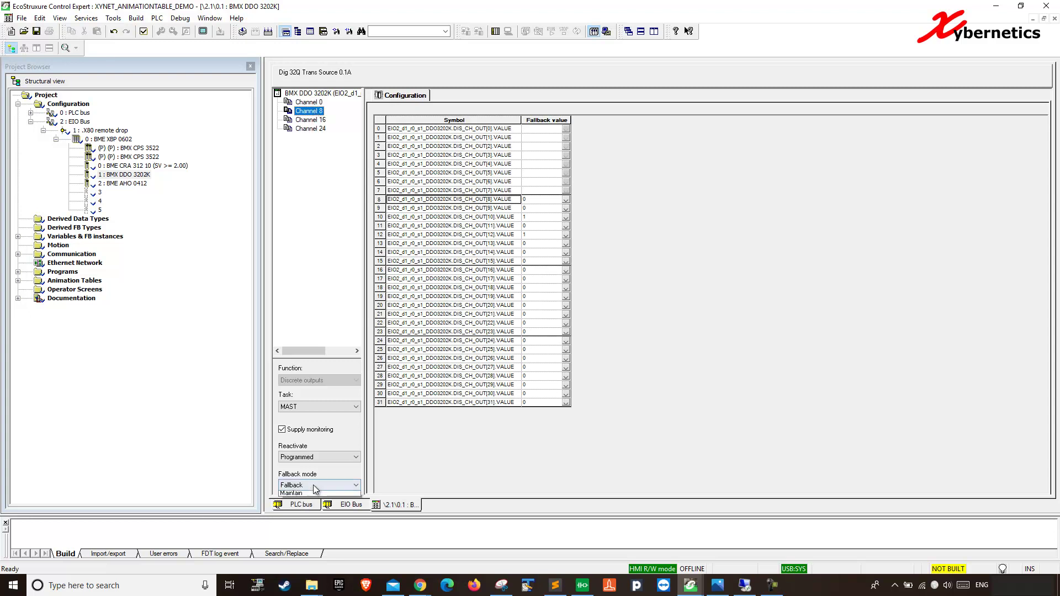
left_click(310, 503)
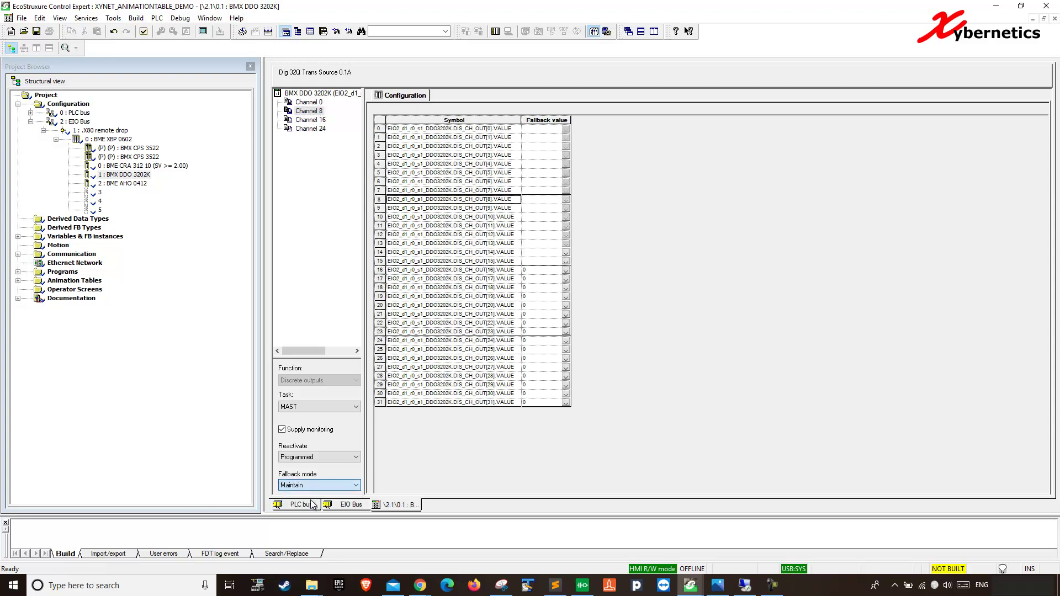
left_click(483, 269)
left_click(336, 484)
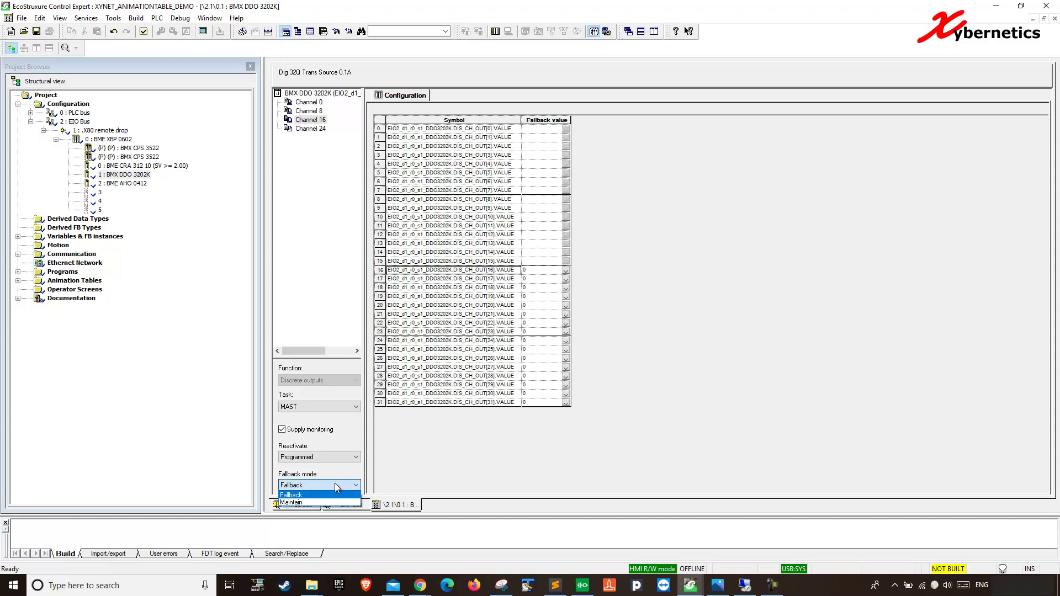
left_click(310, 503)
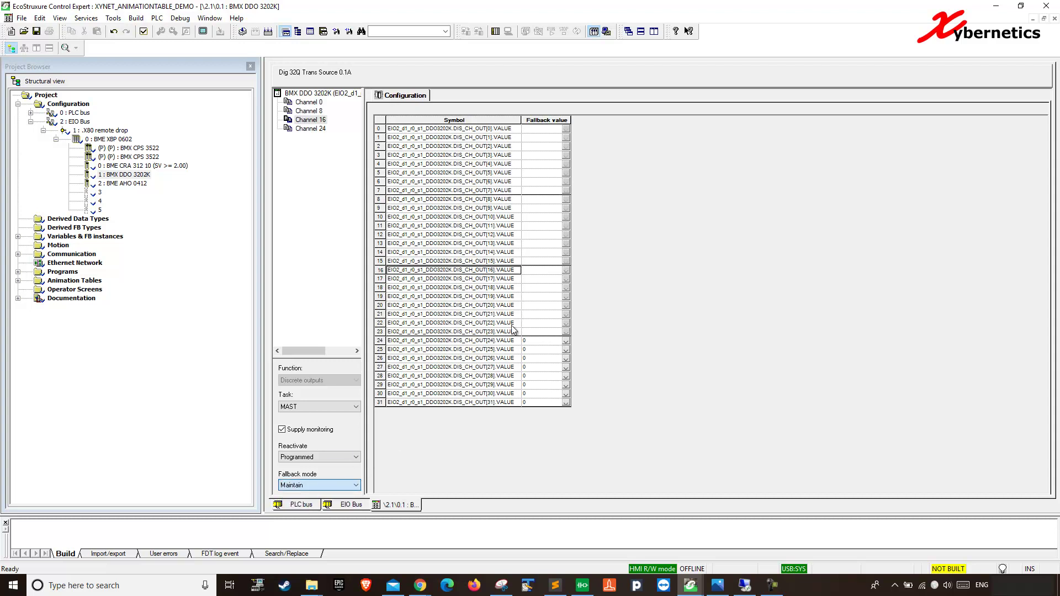
left_click(505, 348)
left_click(327, 484)
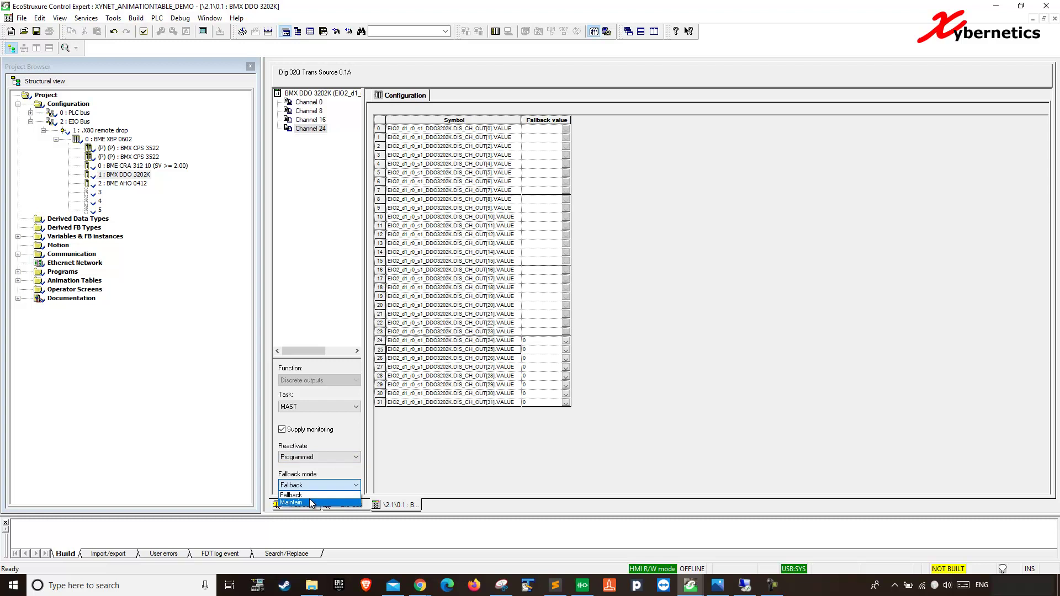
left_click(310, 502)
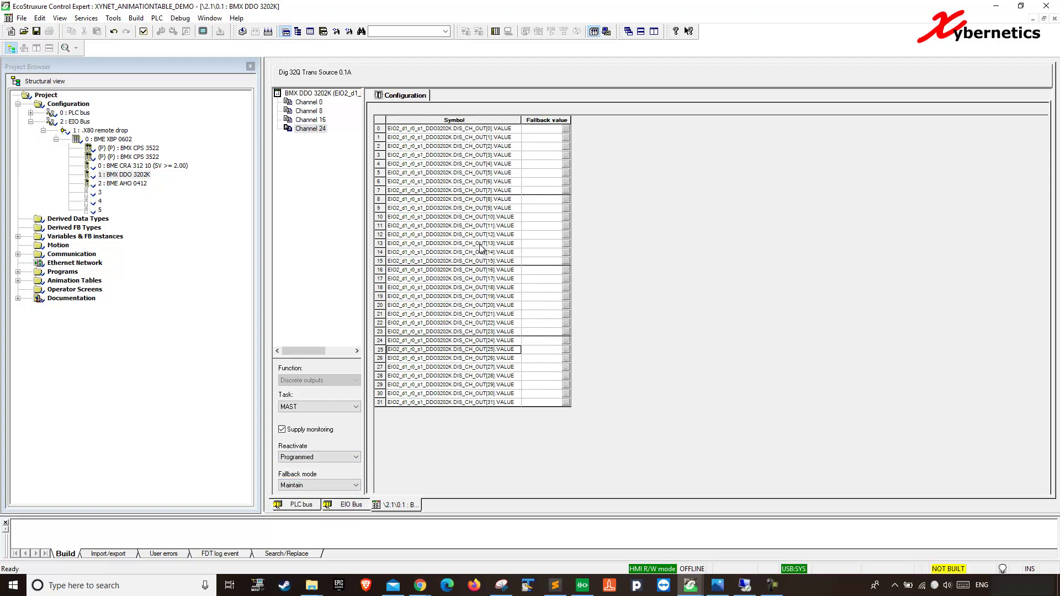
Step: Revert channels 8–15 to Fallback, then close the DDO 3202K configuration without validating
left_click(478, 201)
left_click(329, 484)
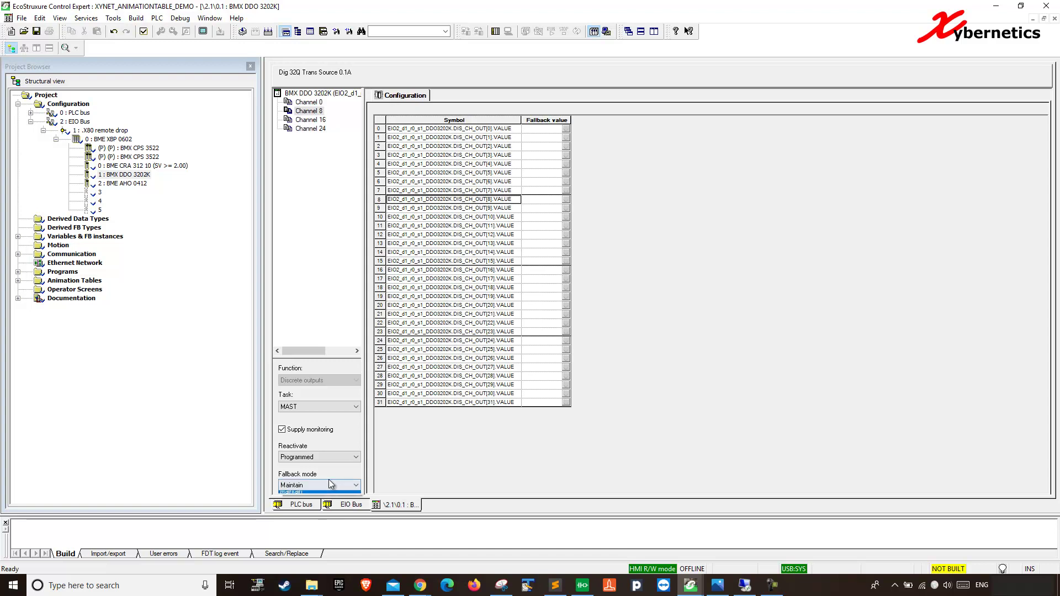
left_click(313, 497)
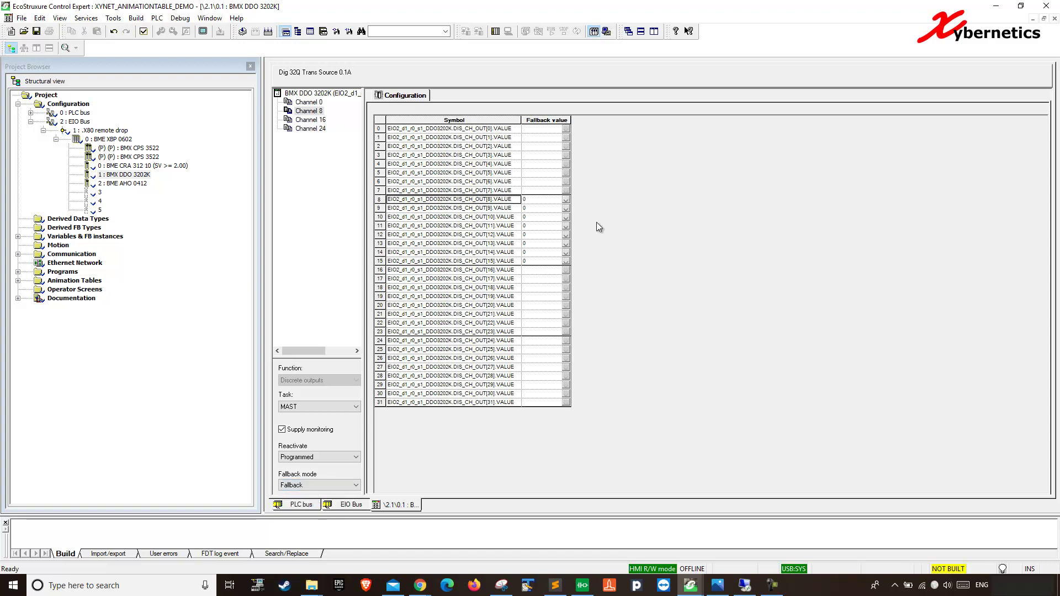
left_click(1055, 20)
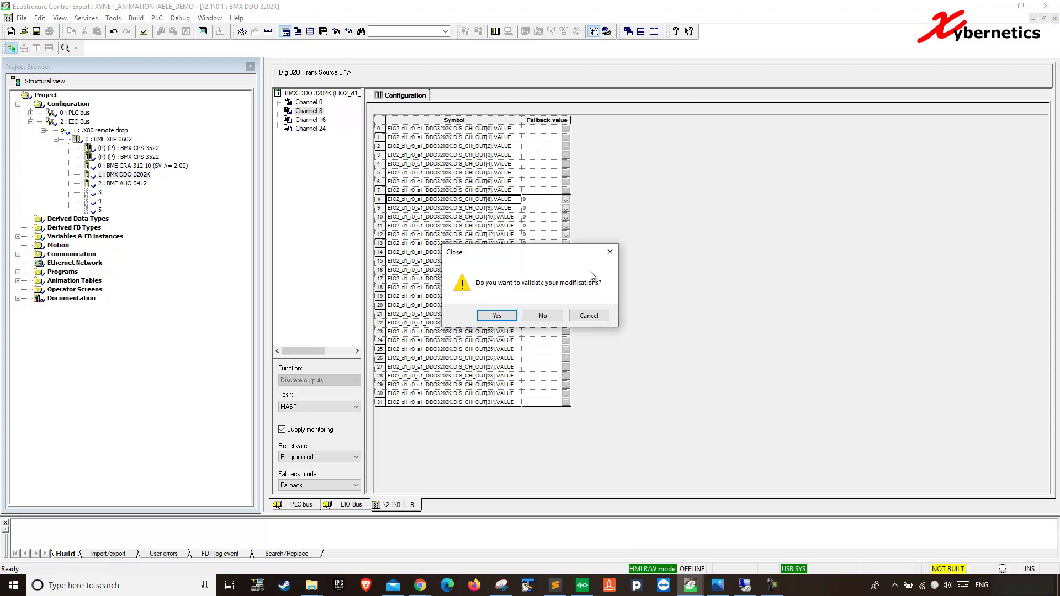
left_click(530, 320)
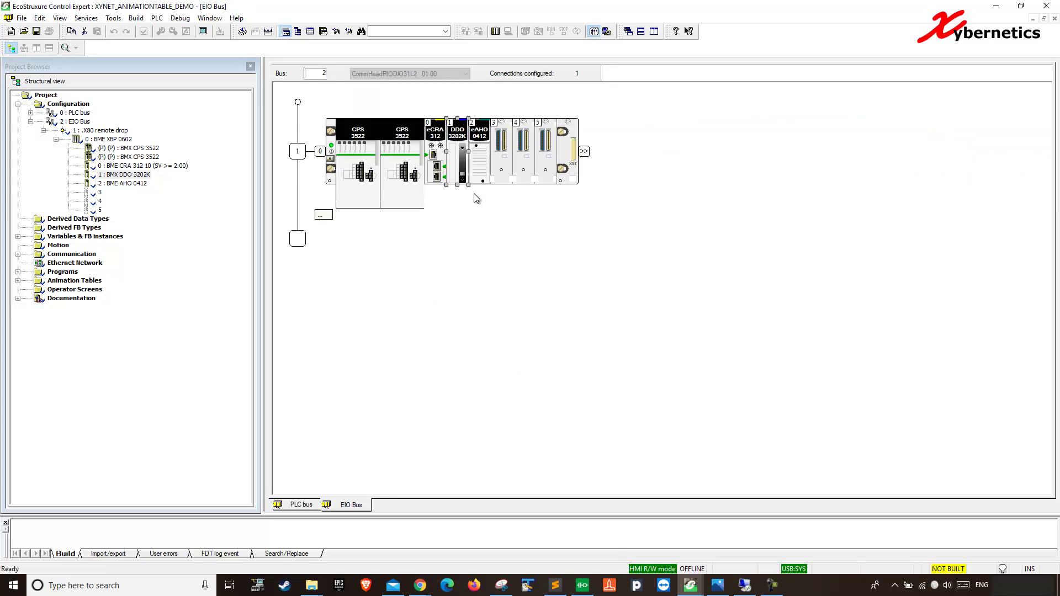
Step: Select 2 : BME AHO 0412 in the Project Browser and open its configuration
left_click(134, 184)
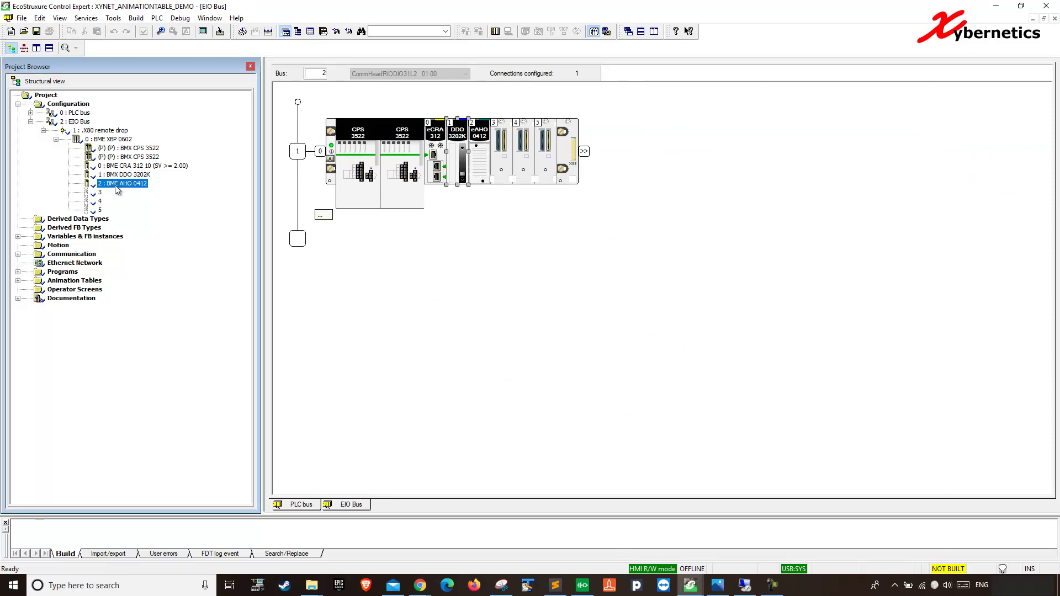
double_click(119, 184)
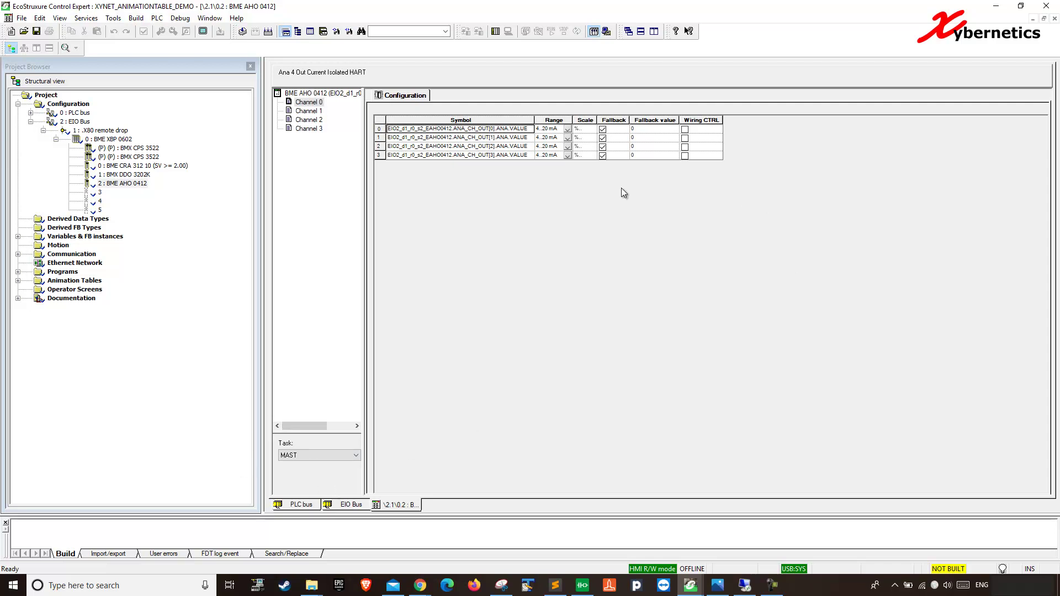
Step: Toggle channel 0's Fallback checkbox off and back on, leaving it enabled
left_click(648, 138)
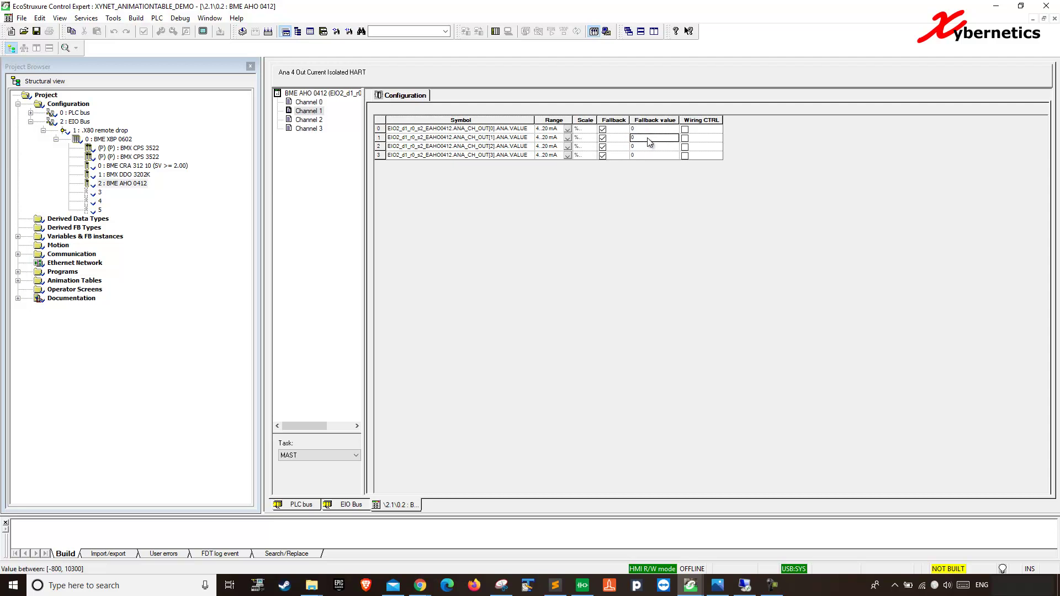
left_click(649, 130)
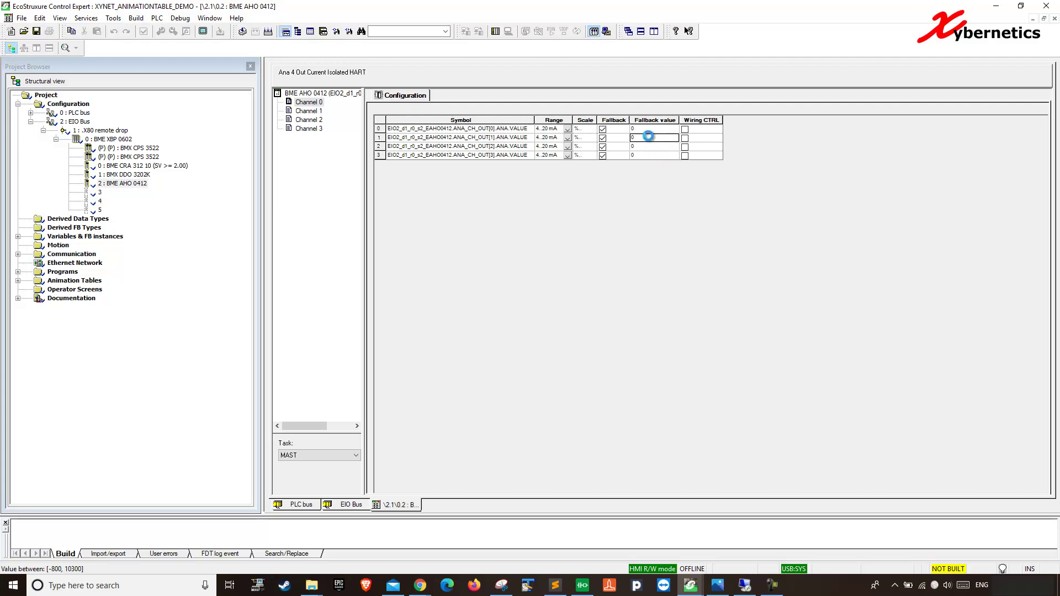
left_click(602, 130)
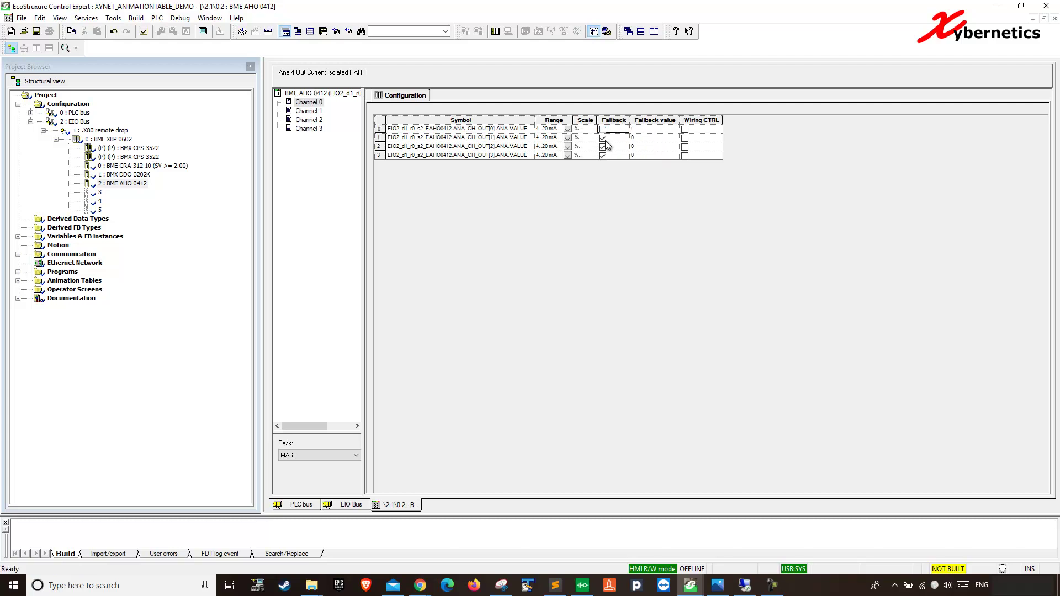
left_click(647, 138)
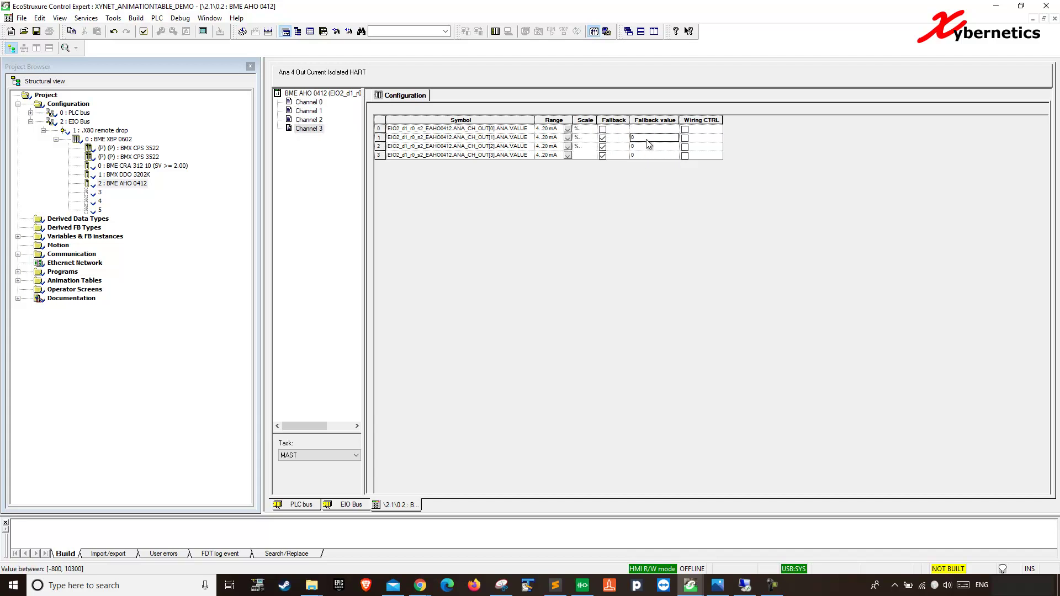
left_click(602, 129)
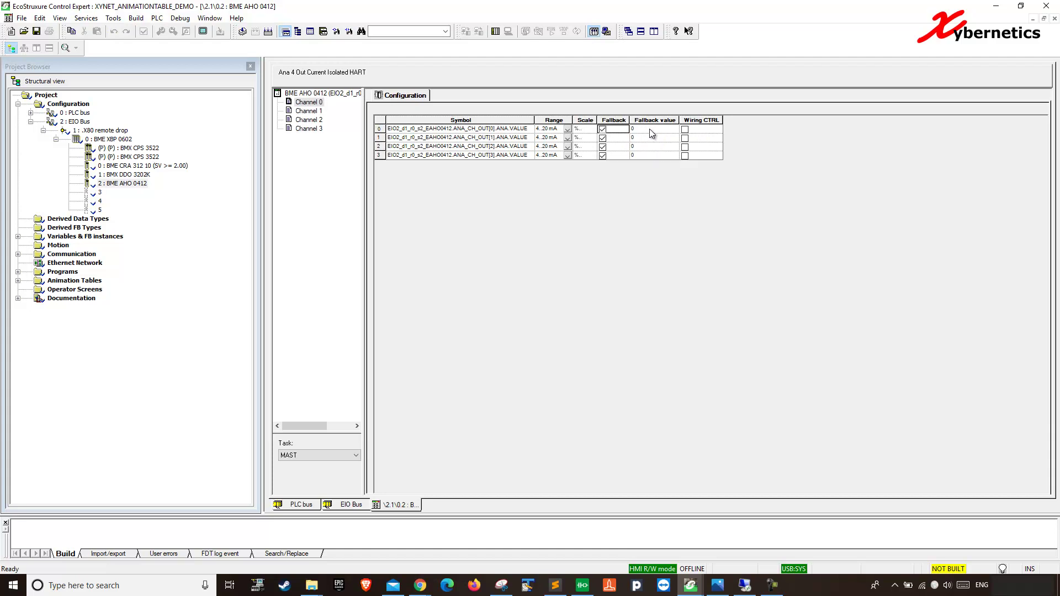
Step: Toggle the Fallback checkboxes until channels 1 and 2 are unchecked and 0 and 3 checked
left_click(603, 138)
left_click(602, 147)
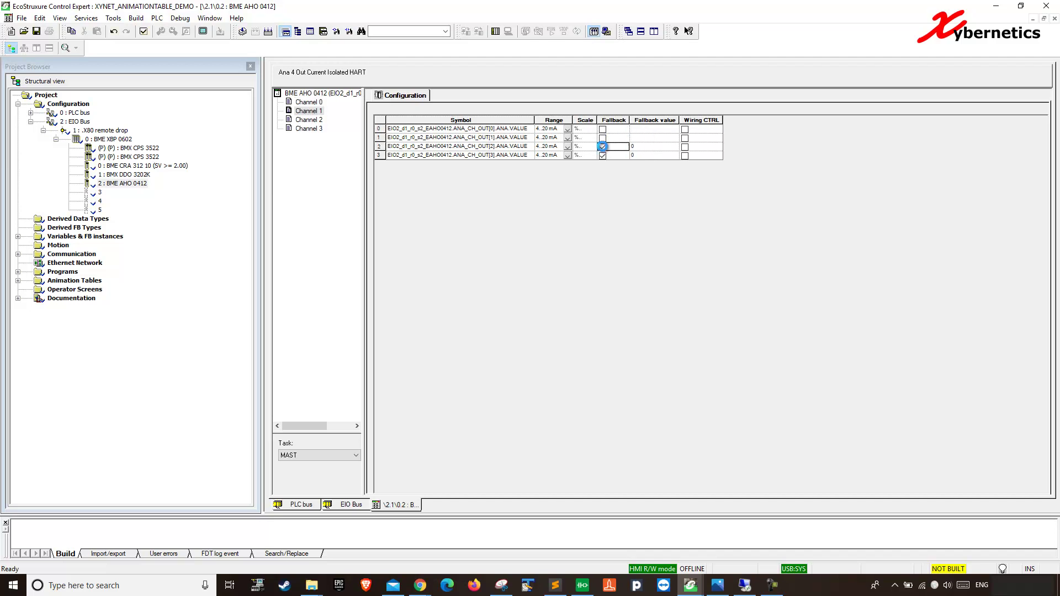
left_click(602, 156)
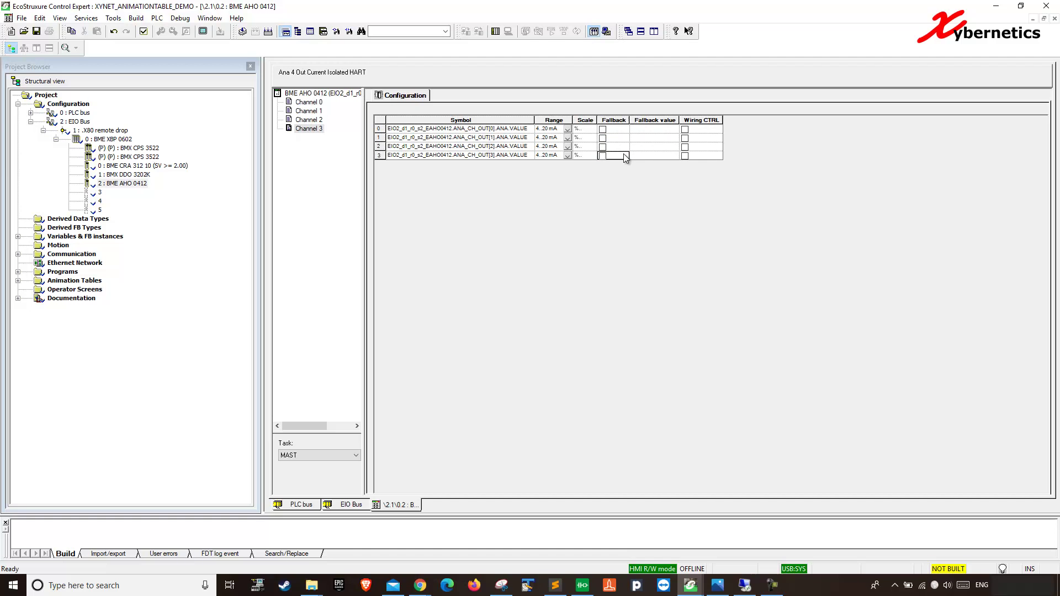
left_click(603, 146)
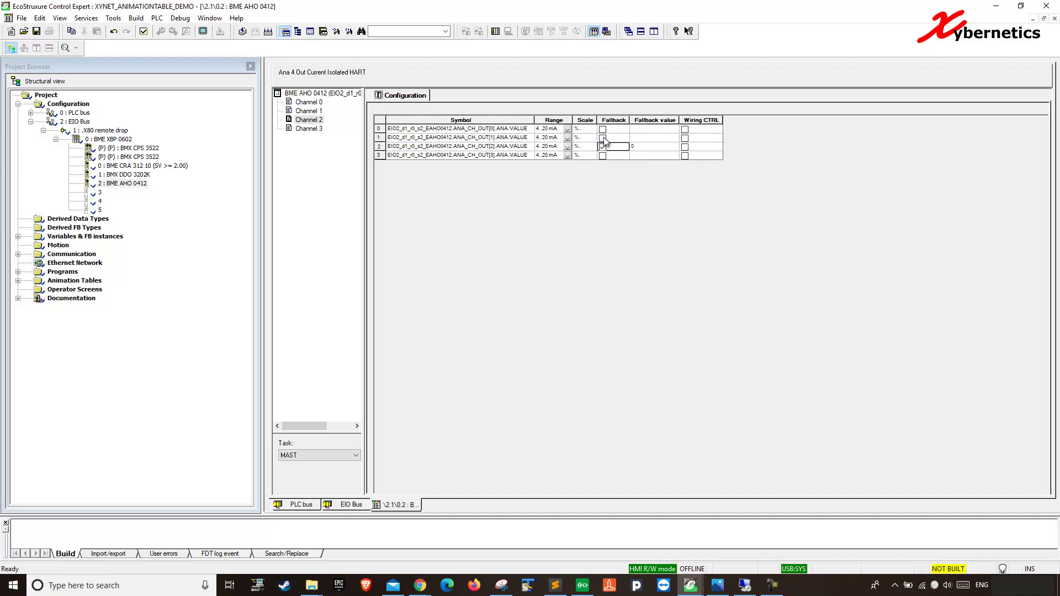
left_click(602, 138)
left_click(602, 129)
left_click(601, 156)
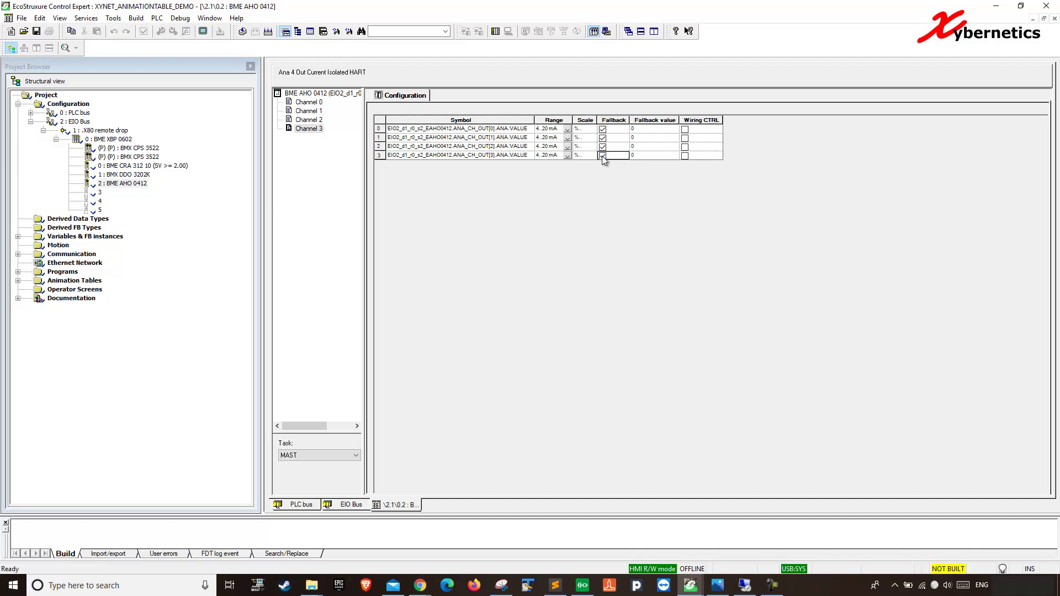
left_click(602, 138)
left_click(602, 147)
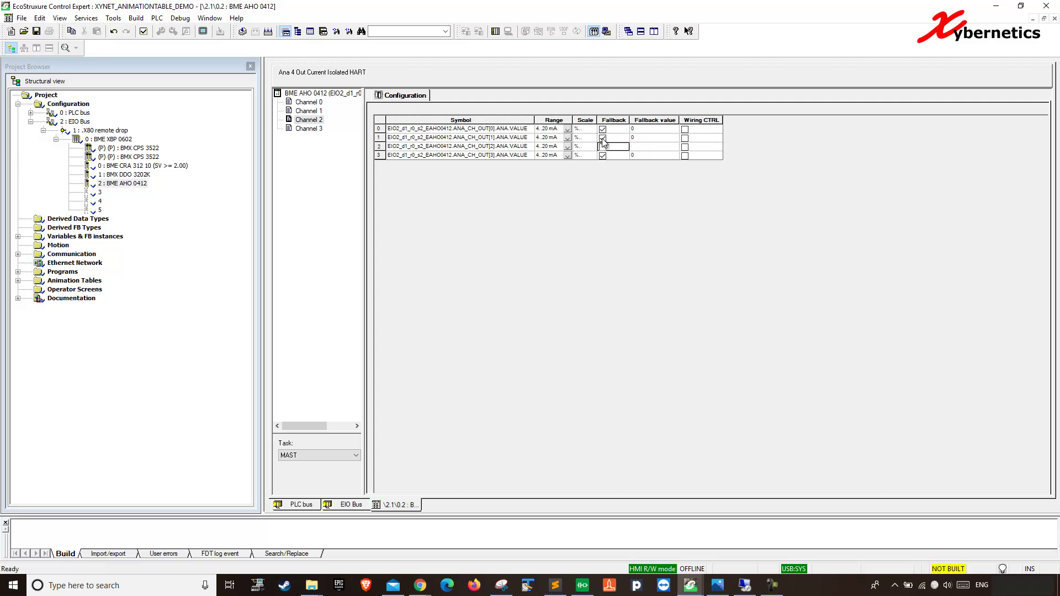
left_click(618, 138)
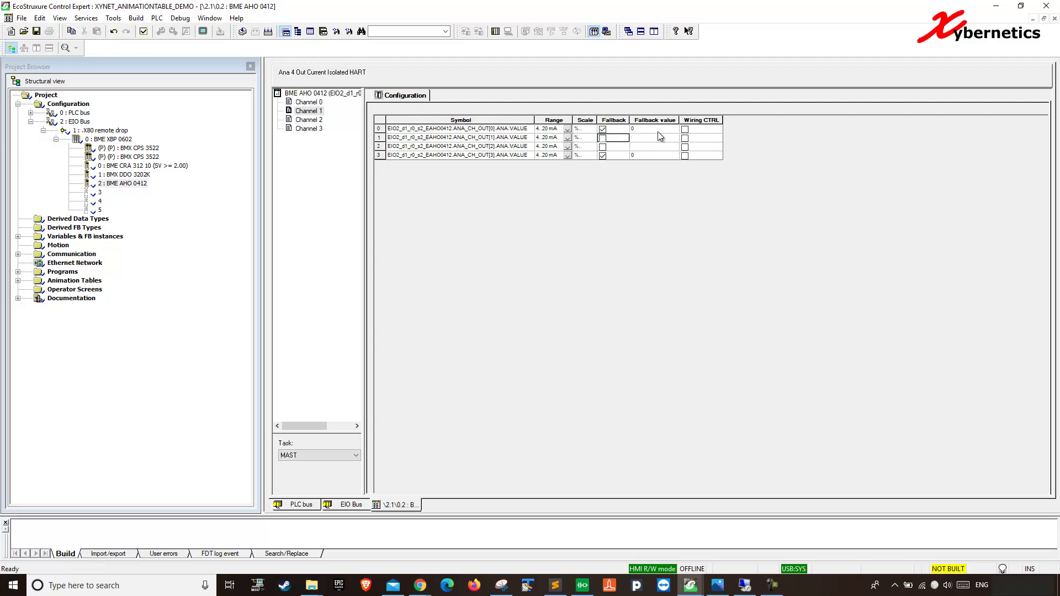
Step: Validate the AHO 0412 fallback checkbox changes from the toolbar and close its configuration window
left_click(145, 31)
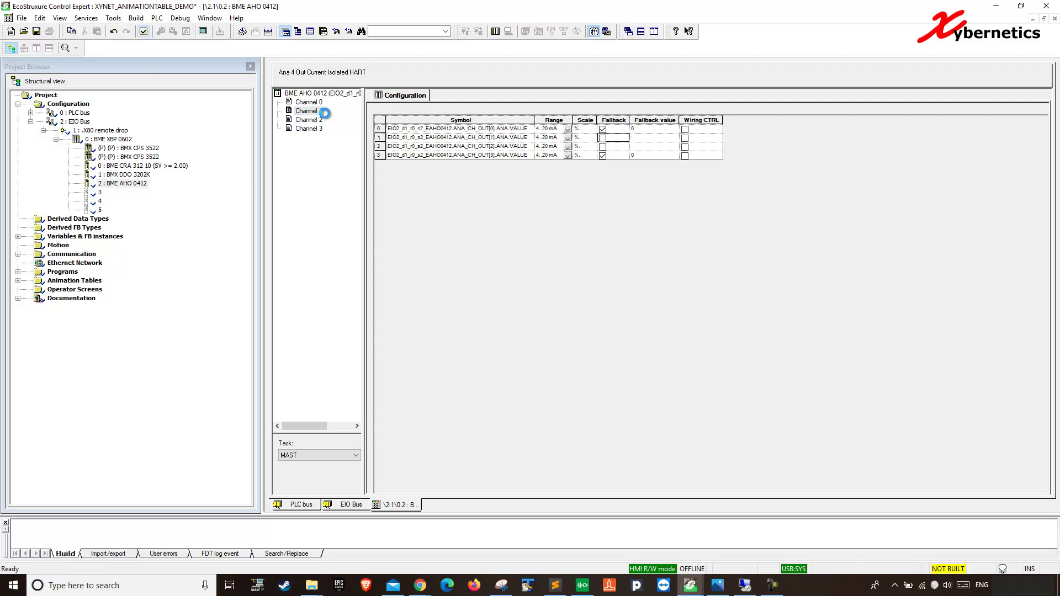
left_click(1055, 18)
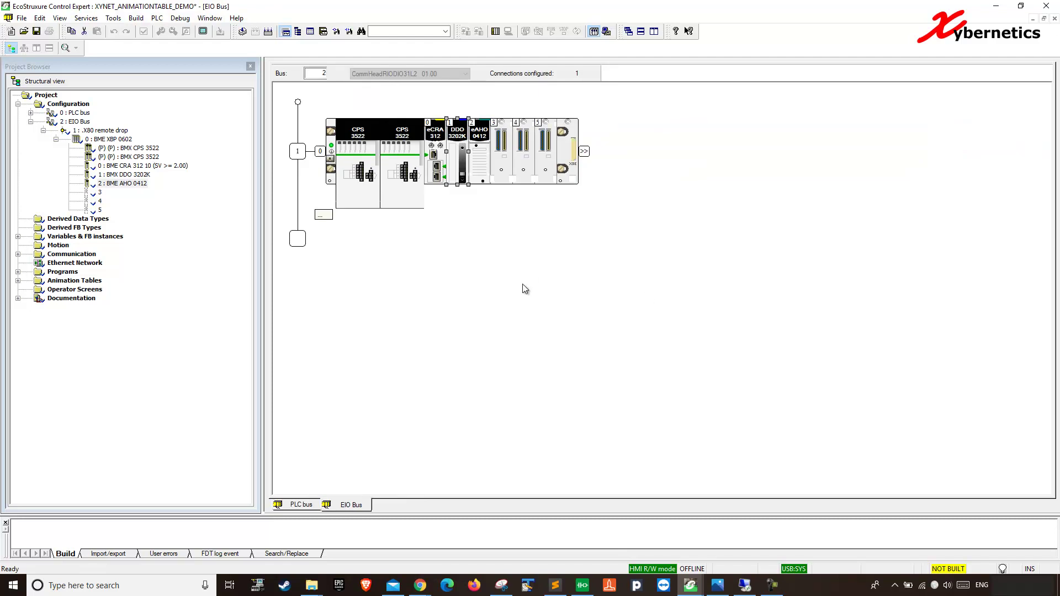